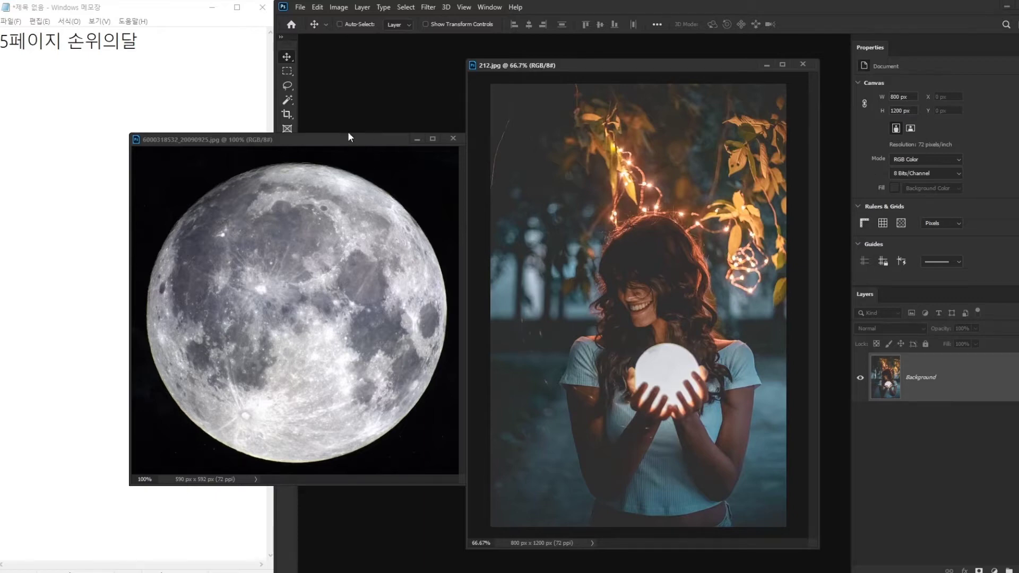
# Select the moon disc in the moon photo with the Elliptical Marquee Tool, fitting the selection to its edge.
pyautogui.moveTo(333, 141); pyautogui.dragTo(305, 171)
pyautogui.rightClick(294, 72)
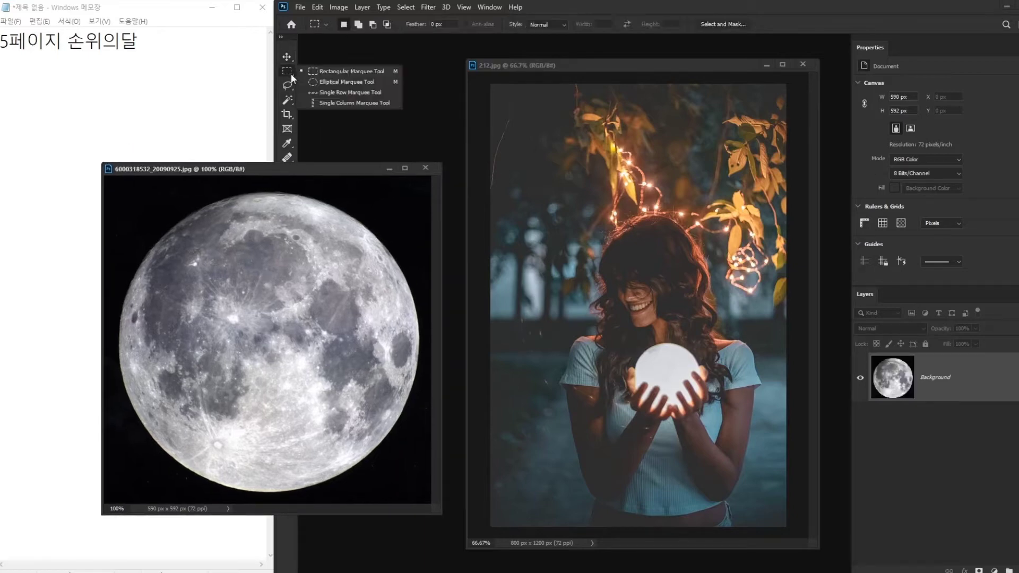
pyautogui.click(333, 82)
pyautogui.moveTo(332, 169); pyautogui.dragTo(352, 92)
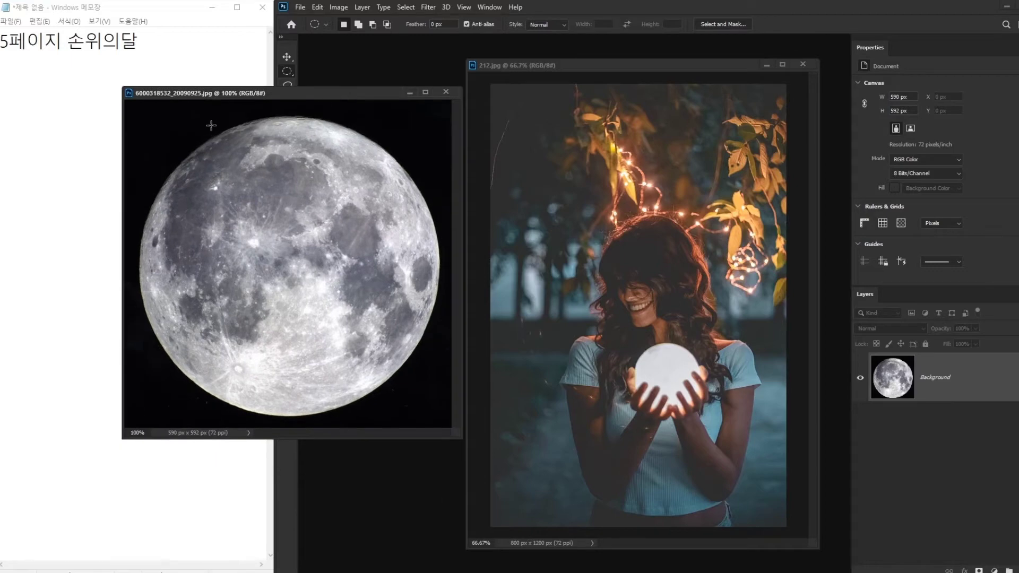
pyautogui.moveTo(164, 121); pyautogui.dragTo(445, 406)
pyautogui.moveTo(153, 122); pyautogui.dragTo(197, 174)
pyautogui.click(364, 319)
pyautogui.moveTo(285, 260); pyautogui.dragTo(409, 389)
pyautogui.click(302, 232)
pyautogui.moveTo(285, 260); pyautogui.dragTo(431, 451)
pyautogui.moveTo(304, 93); pyautogui.dragTo(303, 105)
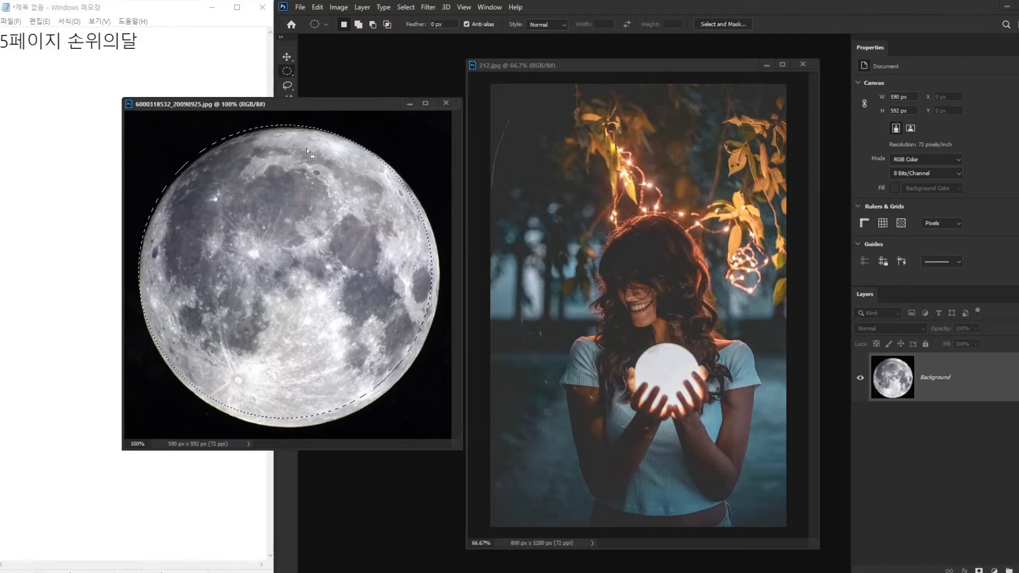
pyautogui.moveTo(303, 165); pyautogui.dragTo(308, 173)
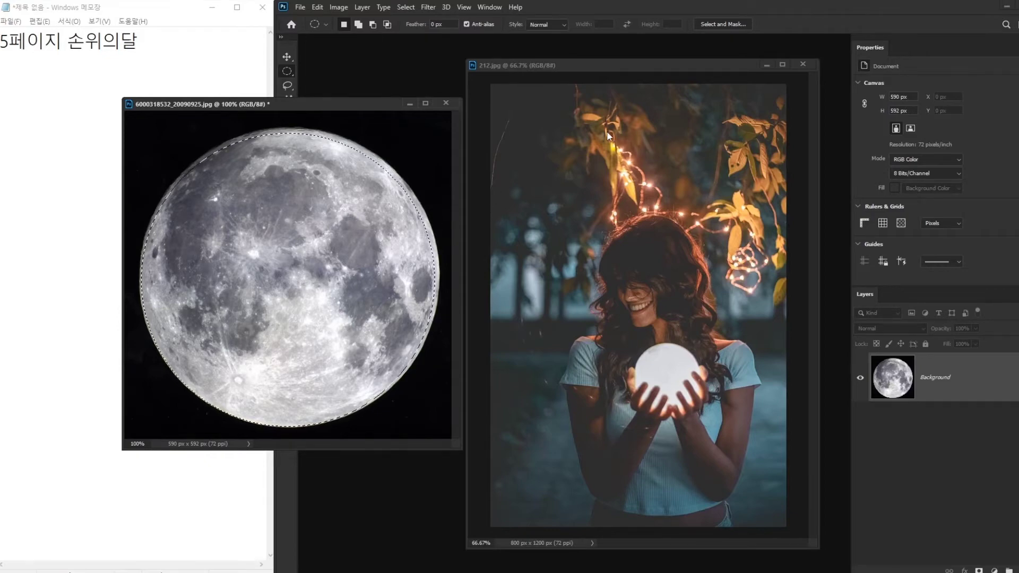
# Paste the selected moon into the 212.jpg photo as a new layer.
pyautogui.click(622, 81)
pyautogui.hotkey('ctrl', 'v')
pyautogui.press('v')
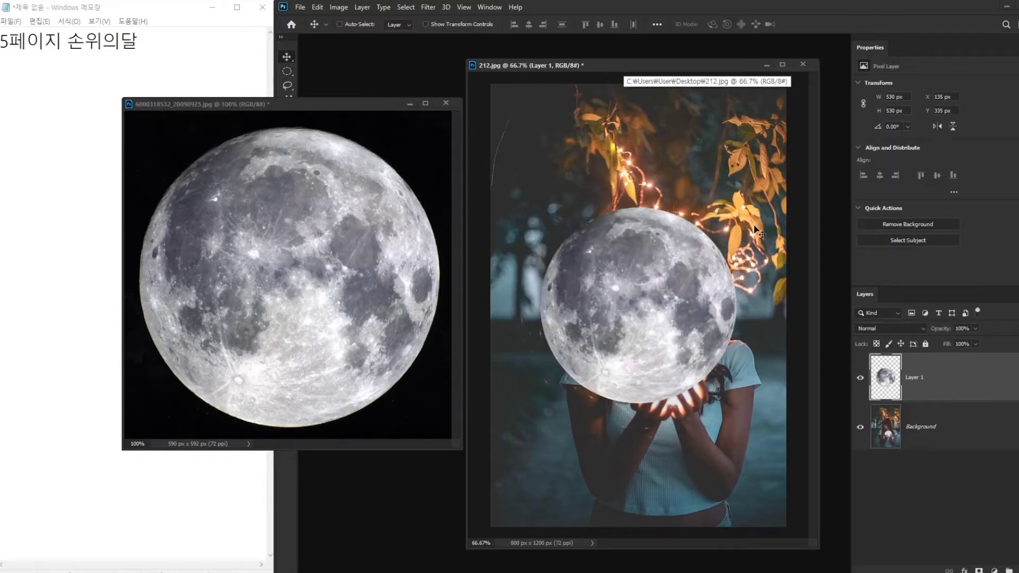
# Close the moon photo without saving, then switch to Notepad and add the note "달을 복제하여 여자 사진위로 가져옴".
pyautogui.click(446, 103)
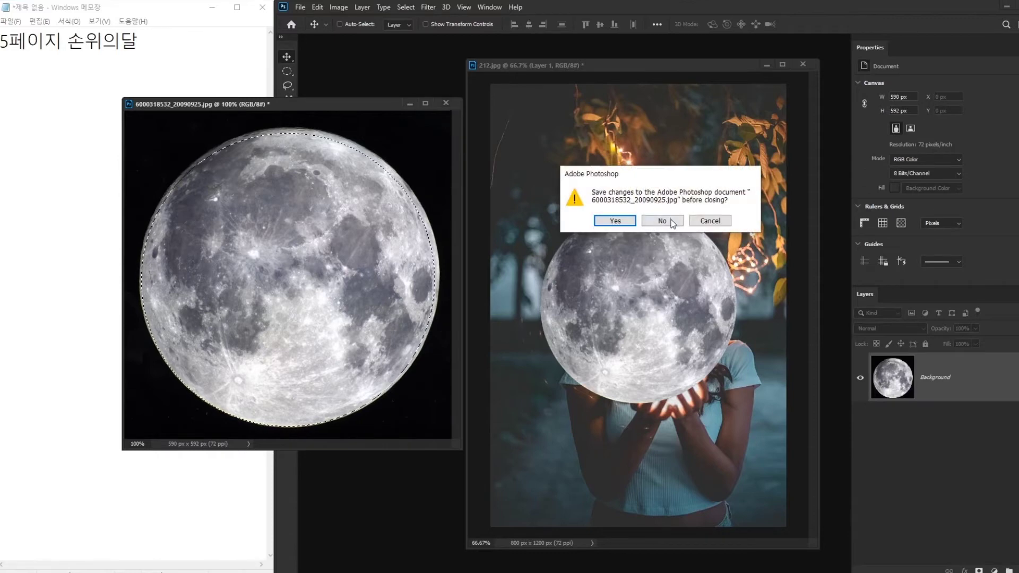
pyautogui.press('n')
pyautogui.click(166, 56)
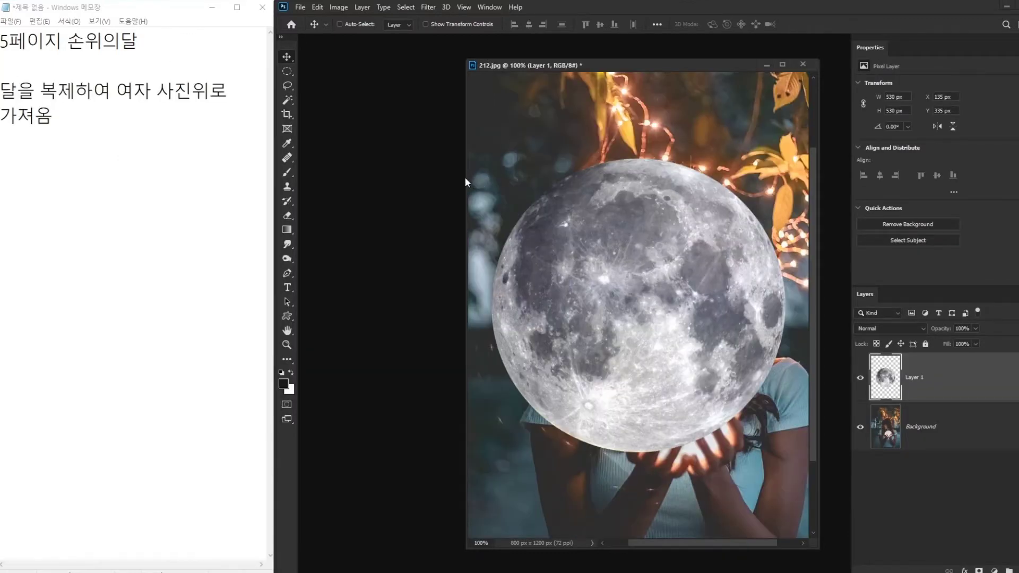
# Make the moon layer semi-transparent at 43% opacity, scale it to 177 px wide and fit it over the glowing ball.
pyautogui.moveTo(466, 177); pyautogui.dragTo(318, 178)
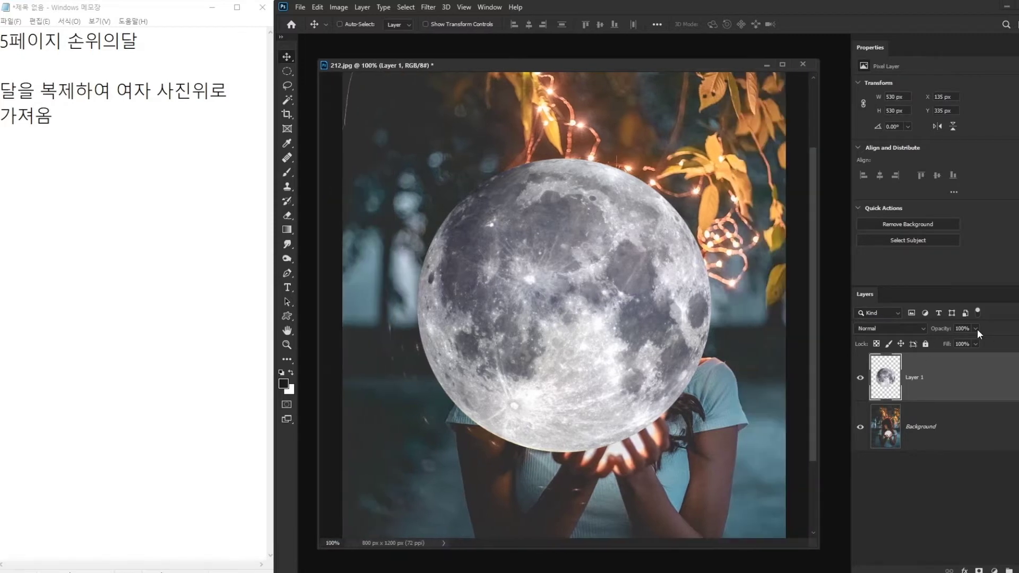
pyautogui.moveTo(624, 293); pyautogui.dragTo(653, 345)
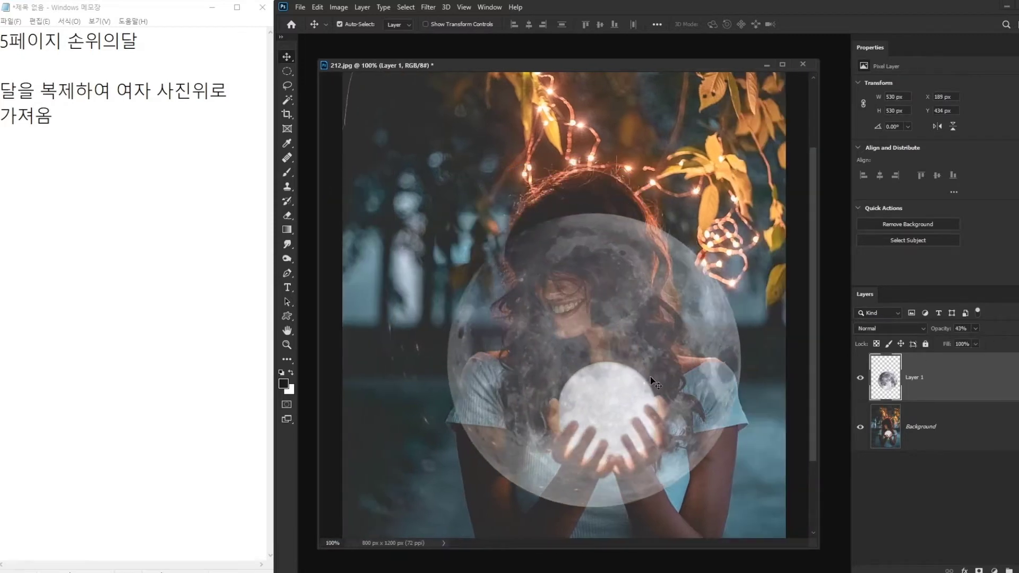
pyautogui.hotkey('ctrl', 't')
pyautogui.moveTo(447, 214); pyautogui.dragTo(629, 396)
pyautogui.moveTo(695, 456); pyautogui.dragTo(623, 422)
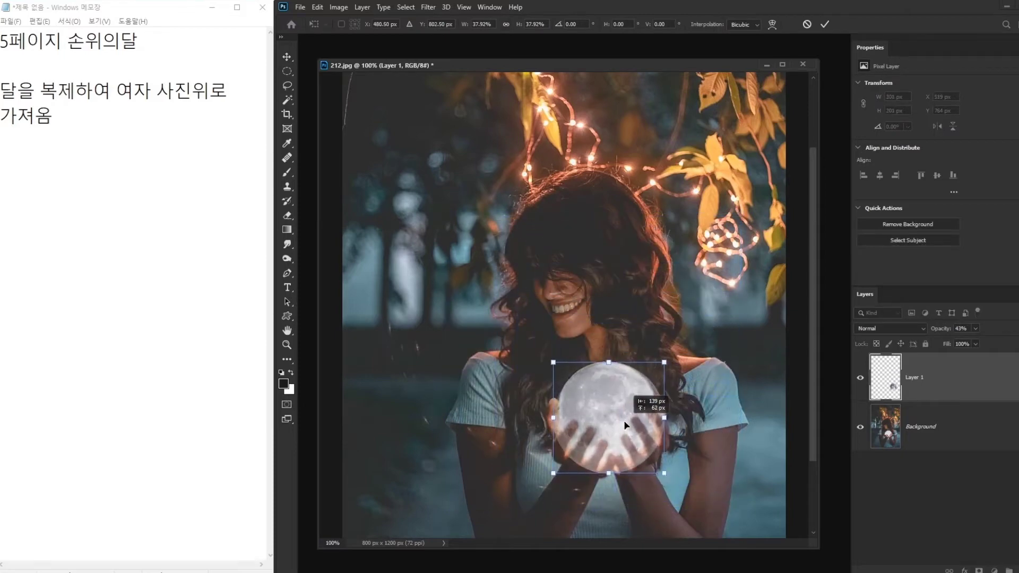
pyautogui.moveTo(666, 478)
pyautogui.mouseDown()
pyautogui.moveTo(661, 457)
pyautogui.moveTo(654, 465)
pyautogui.mouseUp()
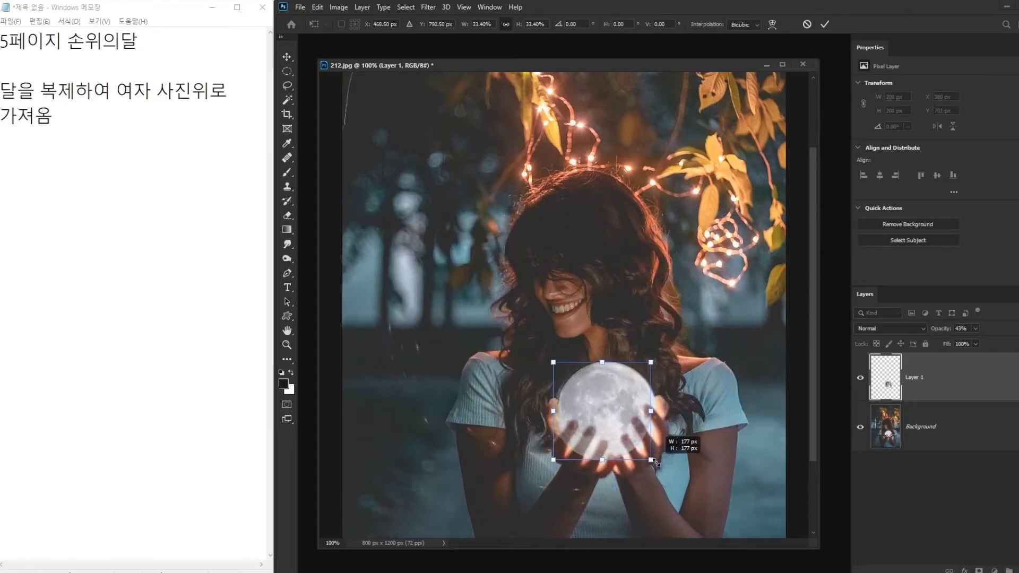
pyautogui.press('Return')
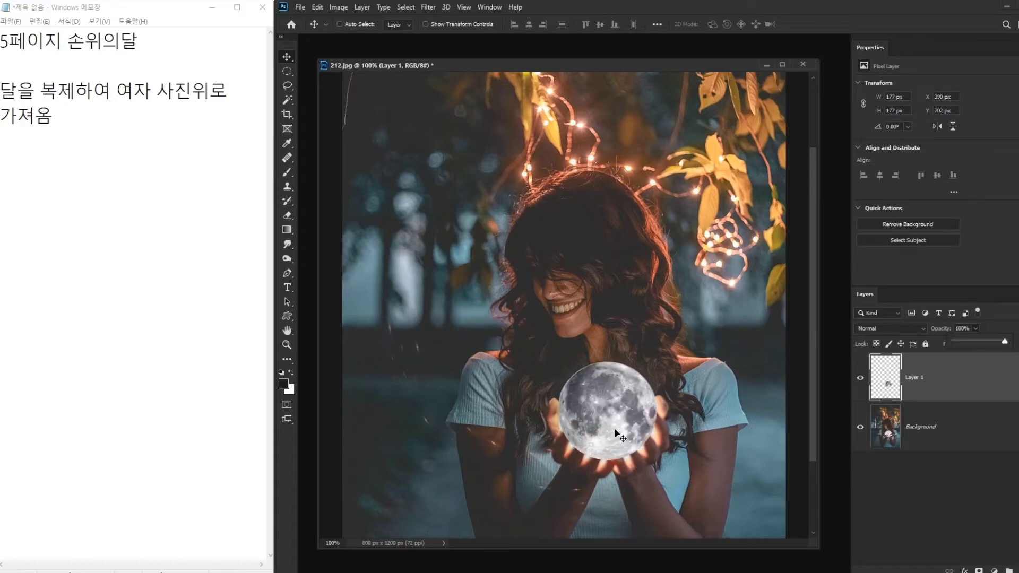
pyautogui.moveTo(639, 436); pyautogui.dragTo(639, 436)
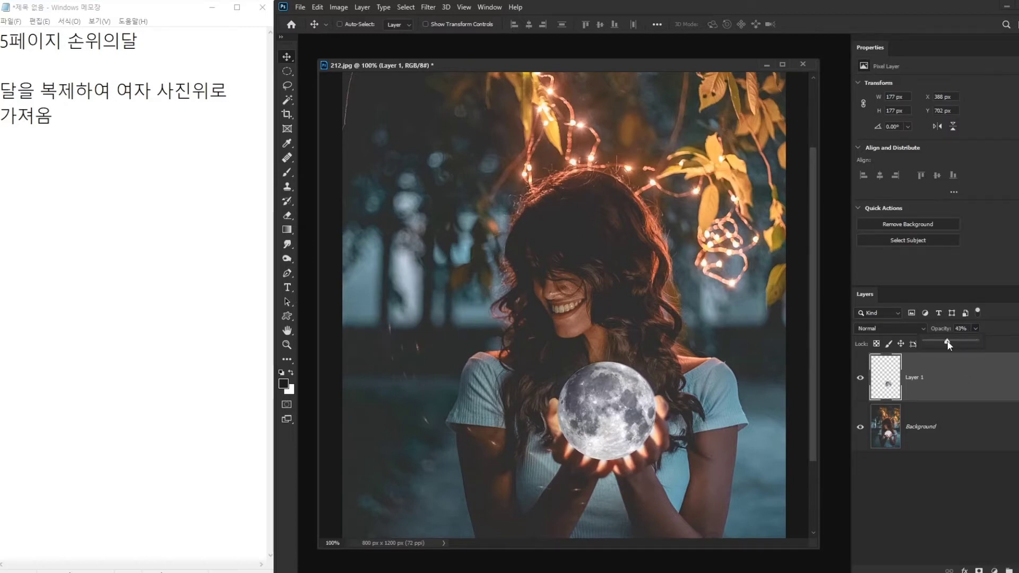
# Set the moon layer's opacity to 43% and erase the moon over the three fingers of the hand on the photo's left.
pyautogui.moveTo(948, 345); pyautogui.dragTo(950, 340)
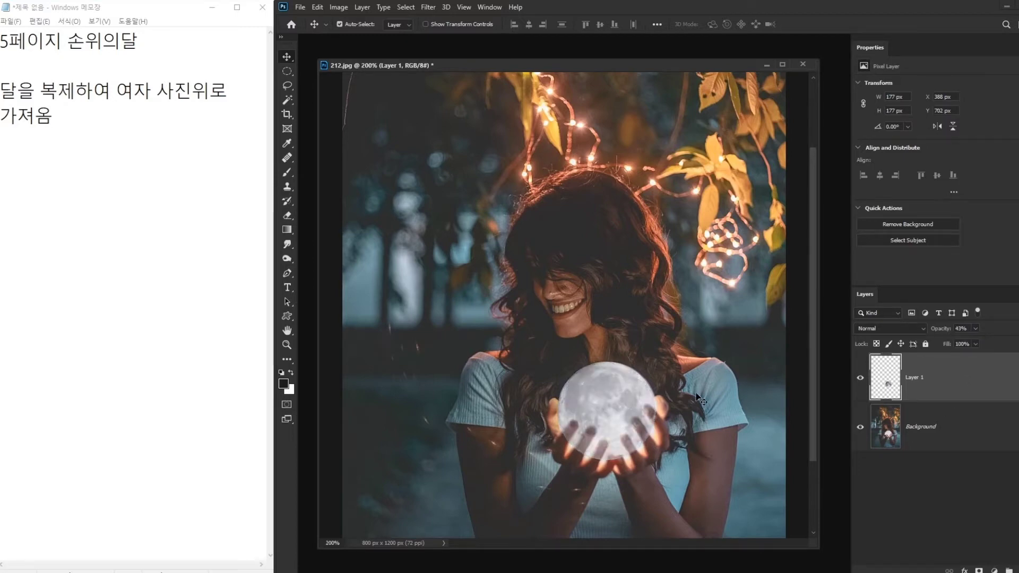
pyautogui.hotkey('ctrl', '+')
pyautogui.hotkey('ctrl', '+')
pyautogui.hotkey('ctrl', '+')
pyautogui.moveTo(693, 391); pyautogui.dragTo(546, 110)
pyautogui.scroll(-5, 582, 308)
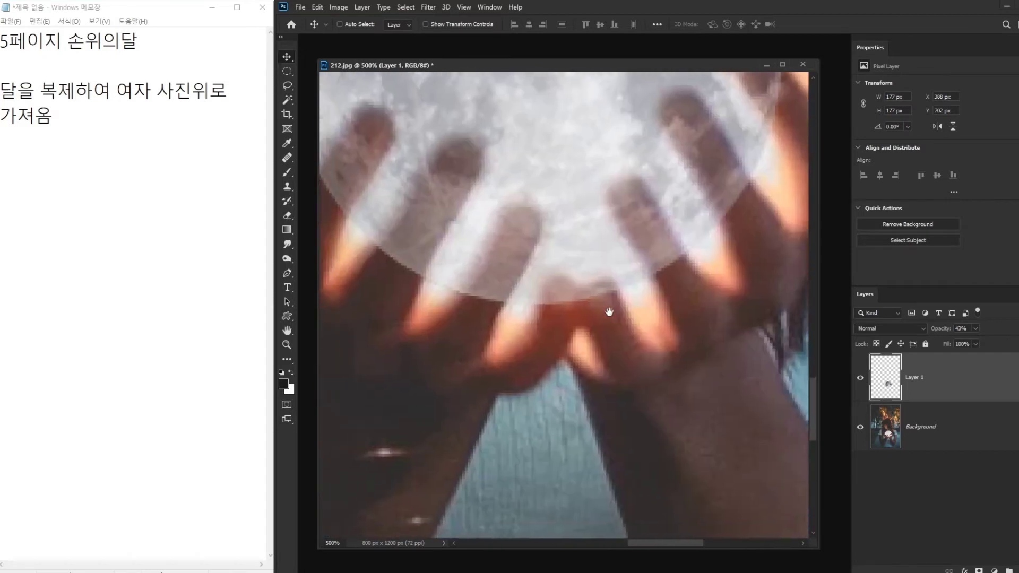
pyautogui.moveTo(582, 308); pyautogui.dragTo(718, 423)
pyautogui.click(287, 215)
pyautogui.scroll(1, 551, 264)
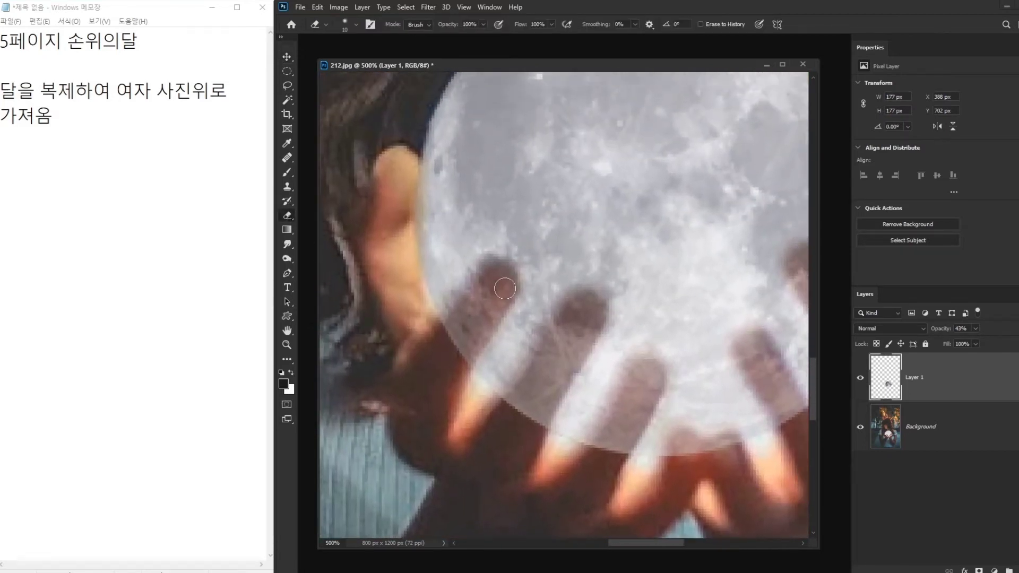
pyautogui.moveTo(484, 276)
pyautogui.mouseDown()
pyautogui.moveTo(461, 318)
pyautogui.moveTo(493, 272)
pyautogui.moveTo(440, 319)
pyautogui.moveTo(477, 274)
pyautogui.moveTo(498, 276)
pyautogui.moveTo(457, 368)
pyautogui.moveTo(455, 353)
pyautogui.moveTo(460, 332)
pyautogui.moveTo(517, 387)
pyautogui.moveTo(508, 406)
pyautogui.moveTo(586, 302)
pyautogui.moveTo(541, 408)
pyautogui.moveTo(566, 329)
pyautogui.mouseUp()
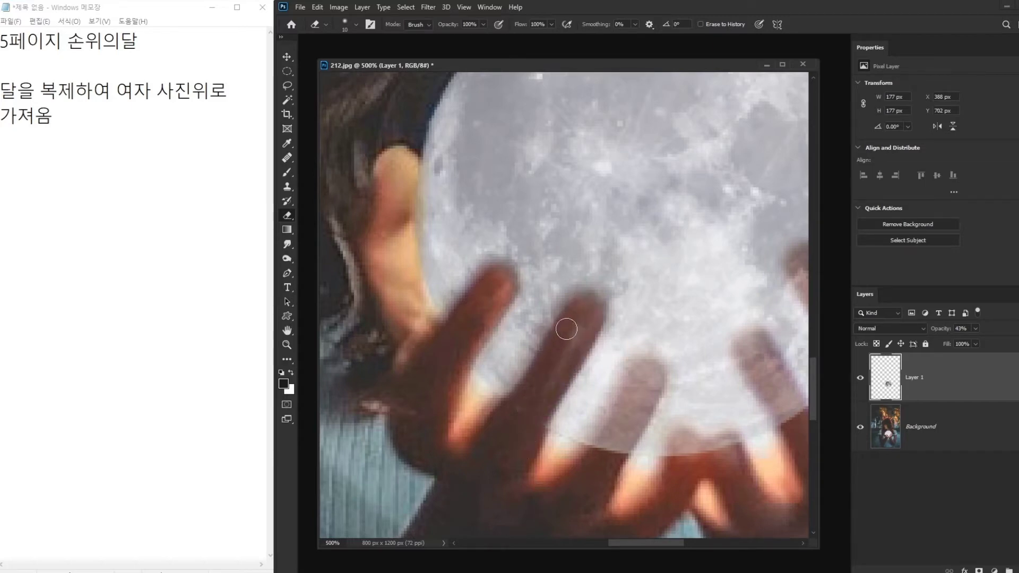
pyautogui.hscroll(3, 546, 370)
pyautogui.moveTo(514, 414)
pyautogui.mouseDown()
pyautogui.moveTo(492, 425)
pyautogui.moveTo(539, 353)
pyautogui.moveTo(554, 352)
pyautogui.moveTo(550, 390)
pyautogui.moveTo(510, 452)
pyautogui.moveTo(542, 364)
pyautogui.mouseUp()
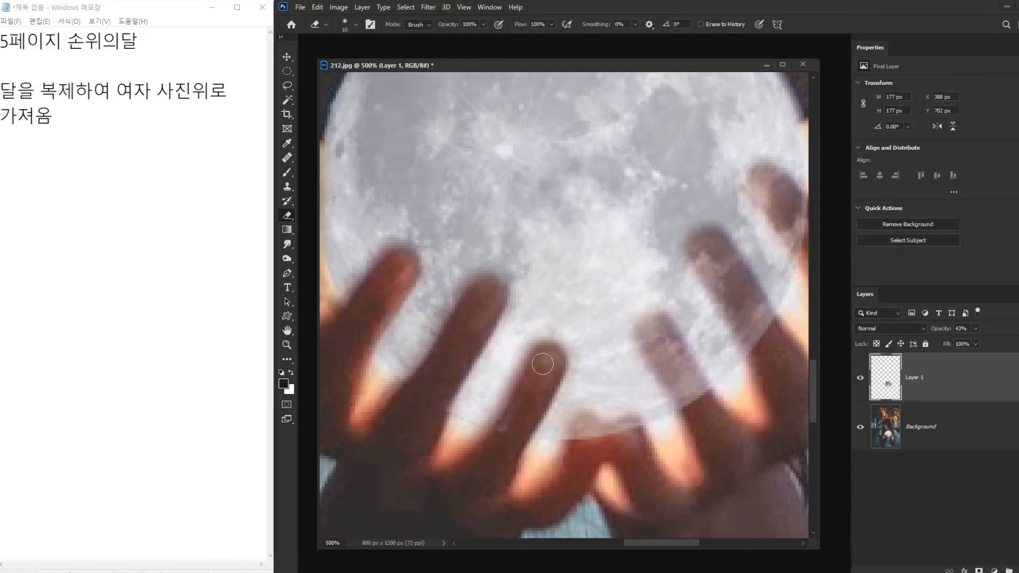
# Erase the moon where it overlaps the palms' lower edge and the fingers of the hand on the photo's right.
pyautogui.moveTo(557, 427)
pyautogui.mouseDown()
pyautogui.moveTo(586, 440)
pyautogui.moveTo(632, 430)
pyautogui.mouseUp()
pyautogui.hscroll(3, 610, 425)
pyautogui.moveTo(552, 366)
pyautogui.mouseDown()
pyautogui.moveTo(537, 350)
pyautogui.moveTo(593, 431)
pyautogui.moveTo(534, 345)
pyautogui.moveTo(568, 427)
pyautogui.moveTo(530, 340)
pyautogui.moveTo(553, 340)
pyautogui.moveTo(605, 432)
pyautogui.mouseUp()
pyautogui.scroll(2, 644, 368)
pyautogui.hscroll(1, 644, 368)
pyautogui.moveTo(575, 295)
pyautogui.mouseDown()
pyautogui.moveTo(633, 416)
pyautogui.moveTo(569, 293)
pyautogui.moveTo(595, 308)
pyautogui.moveTo(660, 398)
pyautogui.moveTo(615, 367)
pyautogui.moveTo(677, 284)
pyautogui.moveTo(671, 294)
pyautogui.moveTo(629, 230)
pyautogui.moveTo(684, 316)
pyautogui.moveTo(652, 272)
pyautogui.moveTo(674, 319)
pyautogui.moveTo(630, 224)
pyautogui.moveTo(665, 271)
pyautogui.moveTo(638, 236)
pyautogui.moveTo(669, 274)
pyautogui.mouseUp()
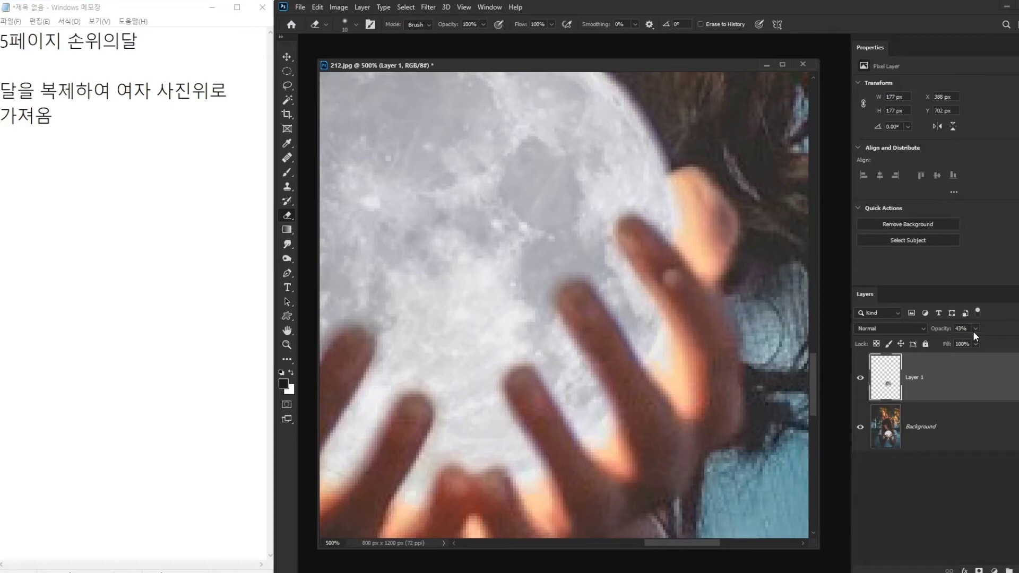
# Restore the moon layer's opacity to 100% and switch back to the Move tool.
pyautogui.moveTo(975, 329); pyautogui.dragTo(1008, 334)
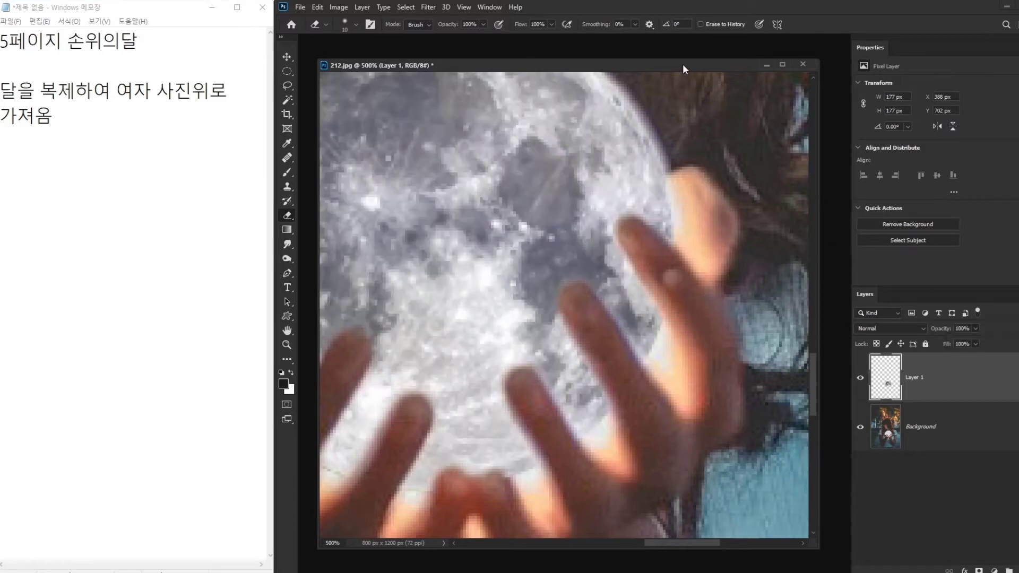
pyautogui.click(287, 57)
pyautogui.hotkey('ctrl', '-')
pyautogui.hotkey('ctrl', '-')
pyautogui.hotkey('ctrl', '-')
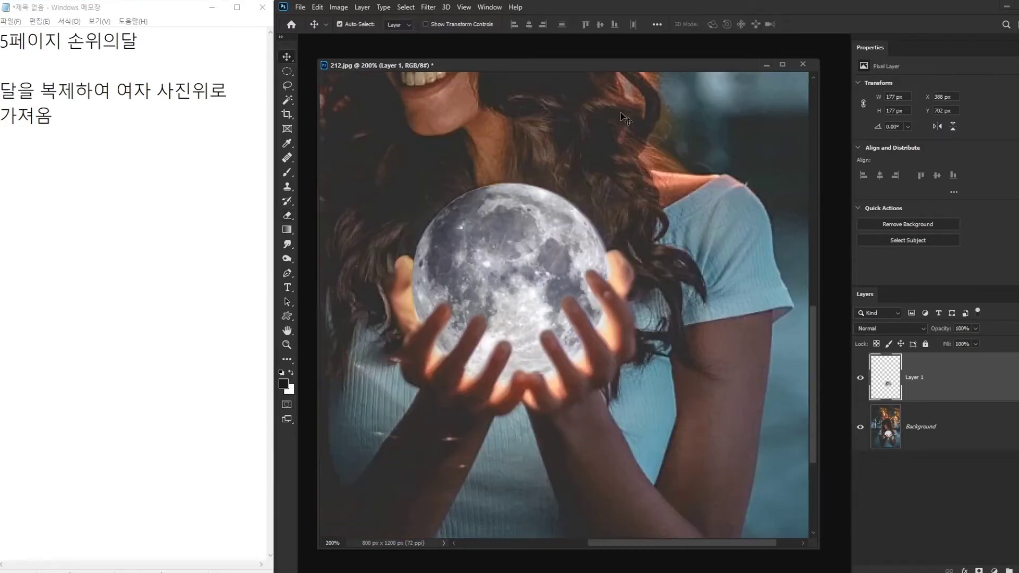
# Add the Notepad lines "손가락 모양대로 지운후" and "오퍼시티는 원래 100프로로" below the existing note.
pyautogui.click(79, 182)
pyautogui.press('Return')
pyautogui.write('손가락 모양대로 지운후')
pyautogui.press('Return')
pyautogui.write('오퍼시티는 원래 100프로로')
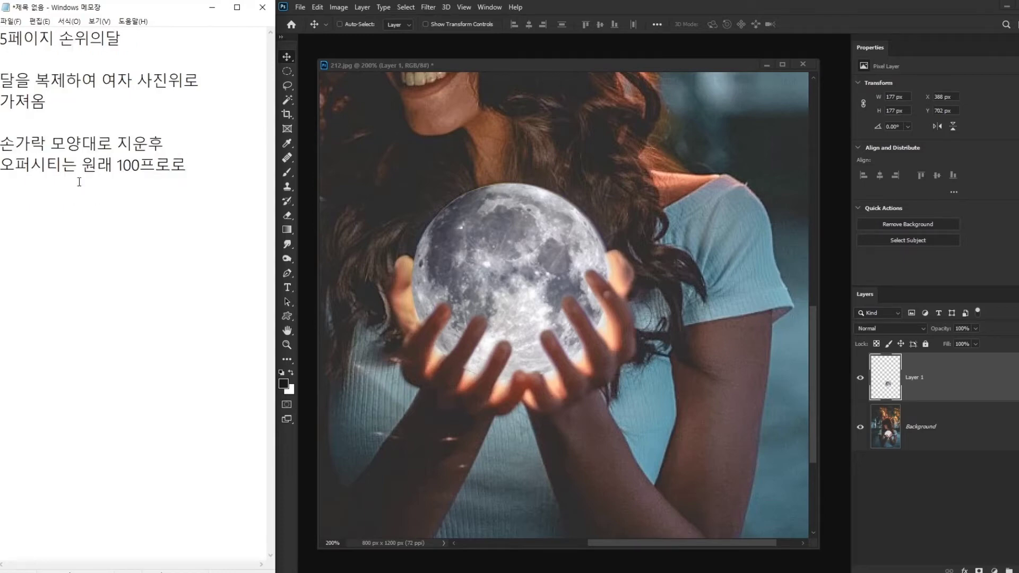
# Examine the moon composite as a whole and at actual size, and look through the available image adjustments.
pyautogui.click(608, 65)
pyautogui.hotkey('ctrl', '0')
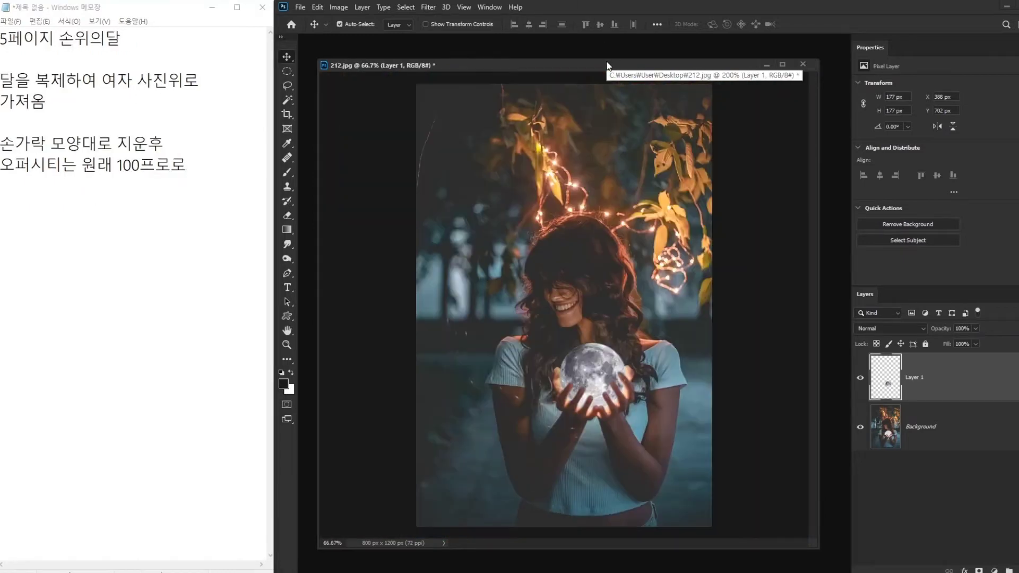
pyautogui.hotkey('ctrl', '1')
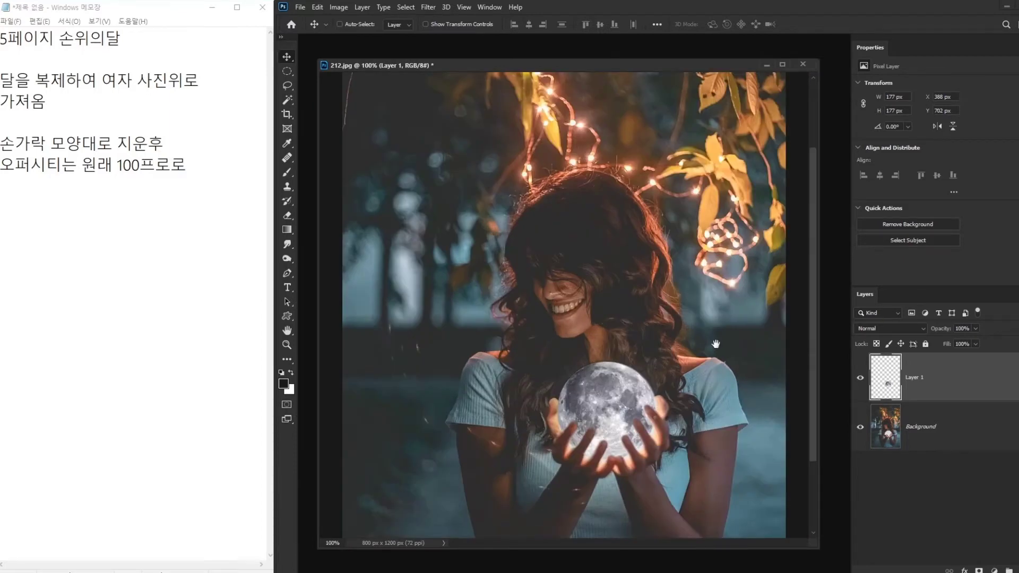
pyautogui.scroll(-1, 716, 344)
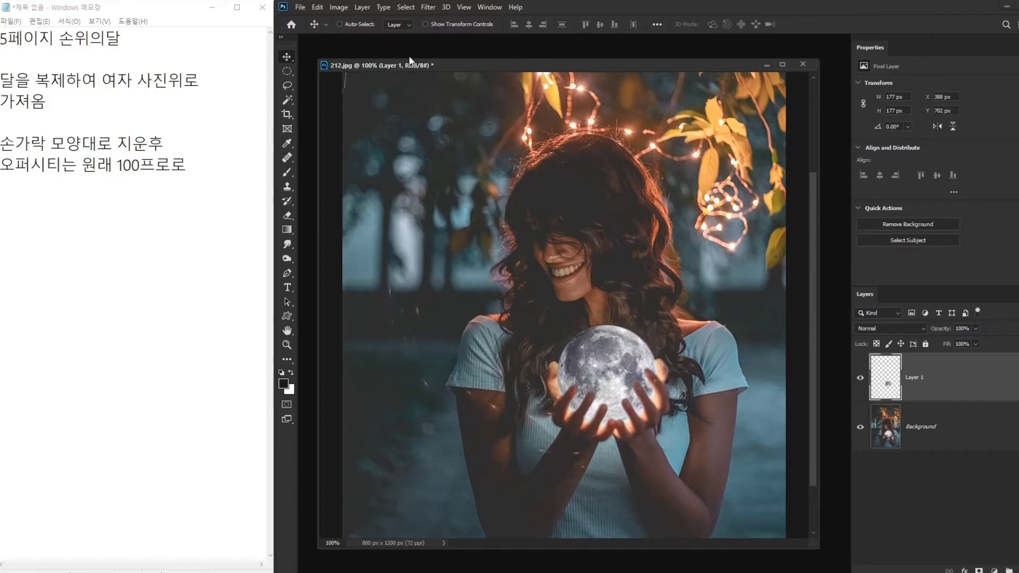
pyautogui.click(338, 8)
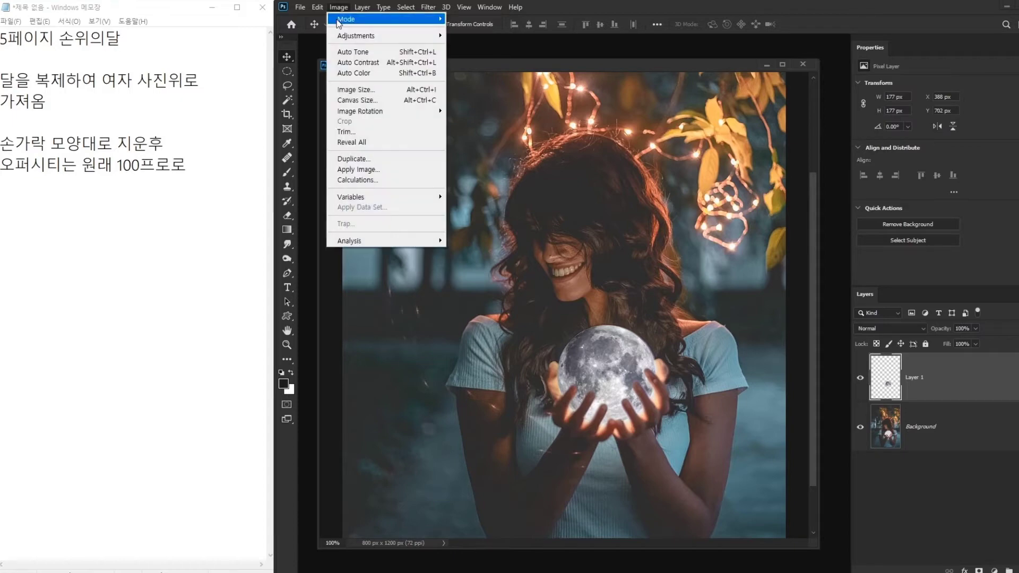
pyautogui.moveTo(342, 35)
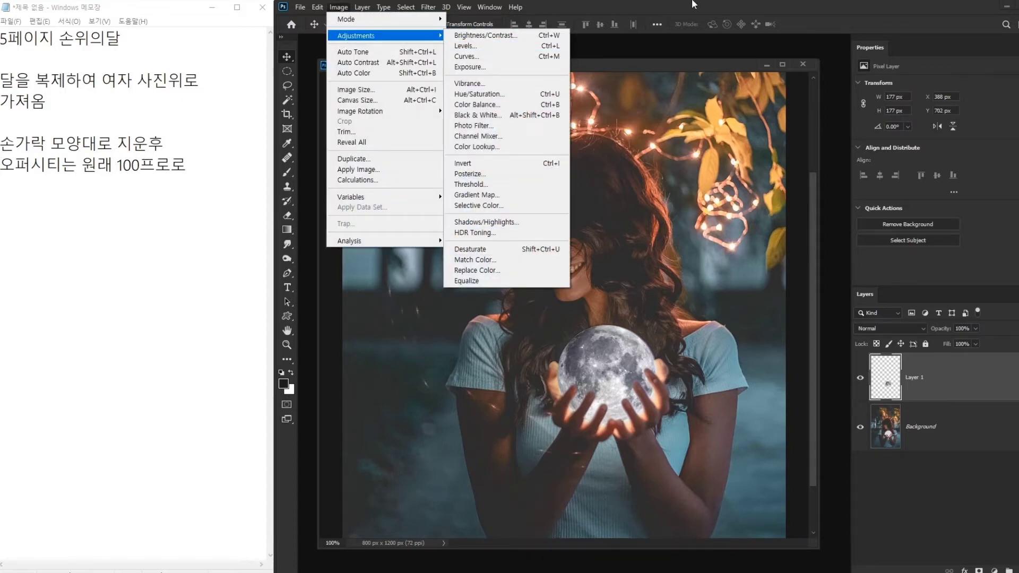
pyautogui.click(897, 314)
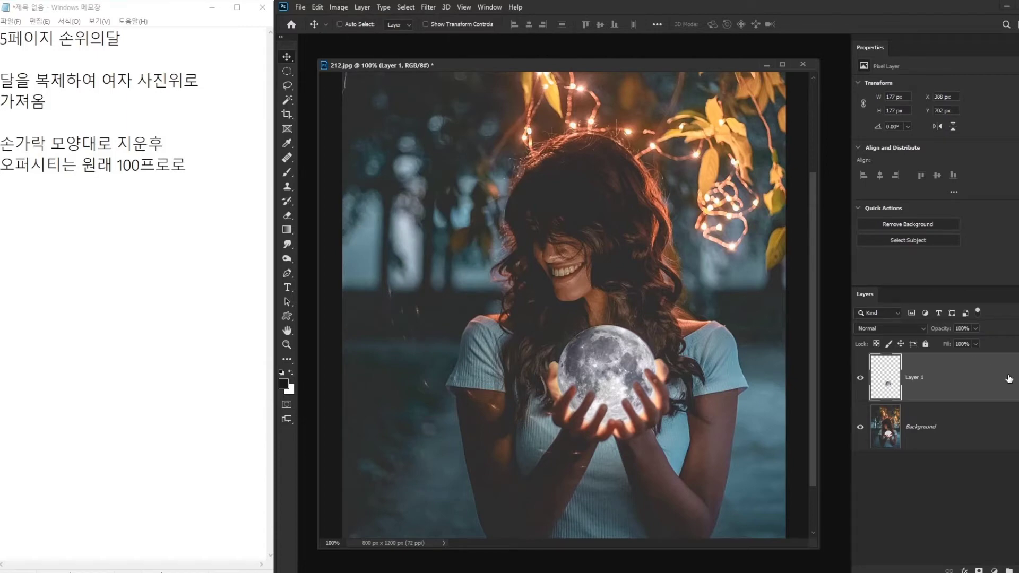
pyautogui.click(346, 8)
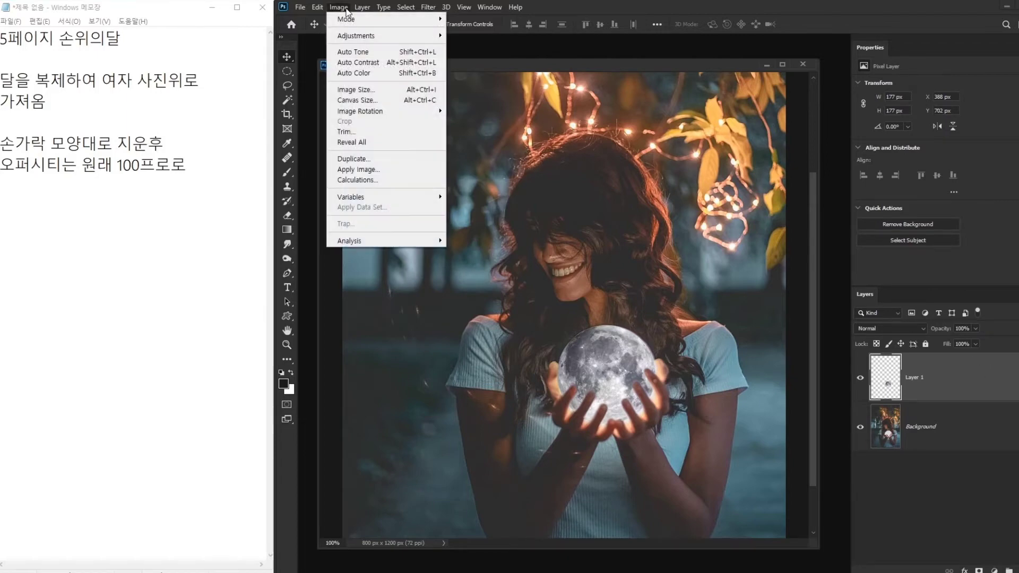
pyautogui.moveTo(353, 35)
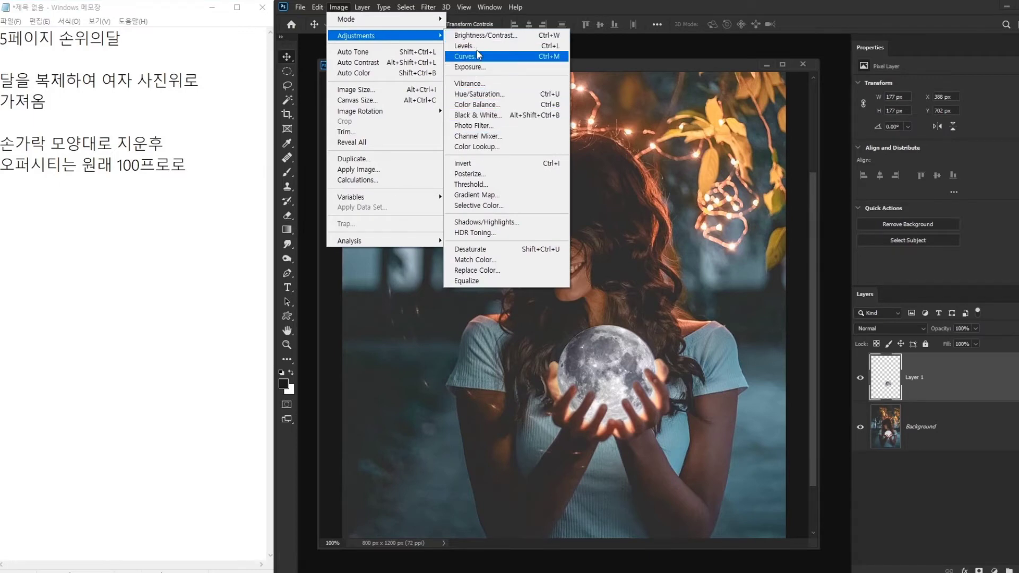
pyautogui.click(675, 48)
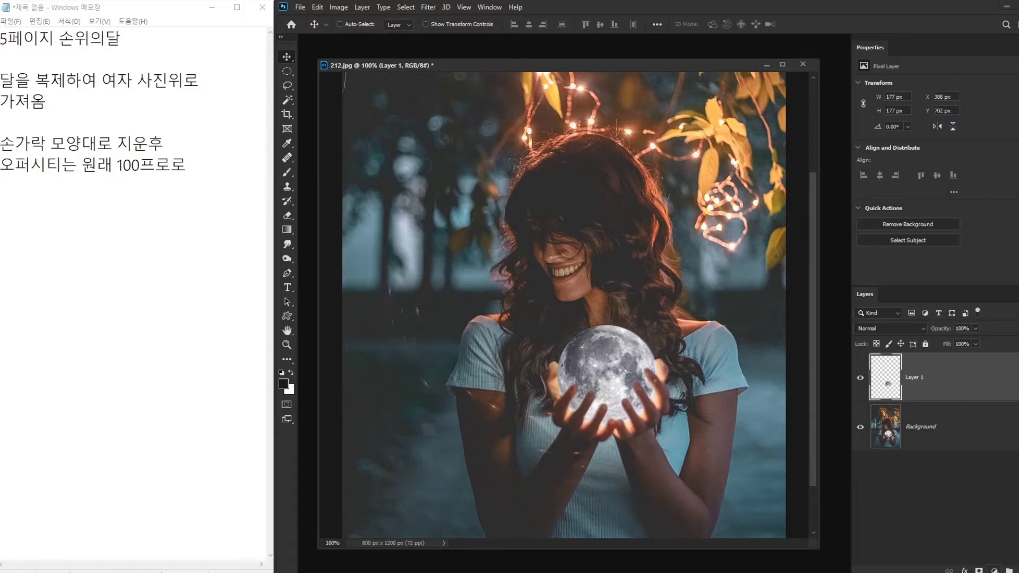
# Add an Exposure adjustment layer above the moon layer, with the Layers panel detached and resized beside the photo.
pyautogui.moveTo(873, 292); pyautogui.dragTo(642, 53)
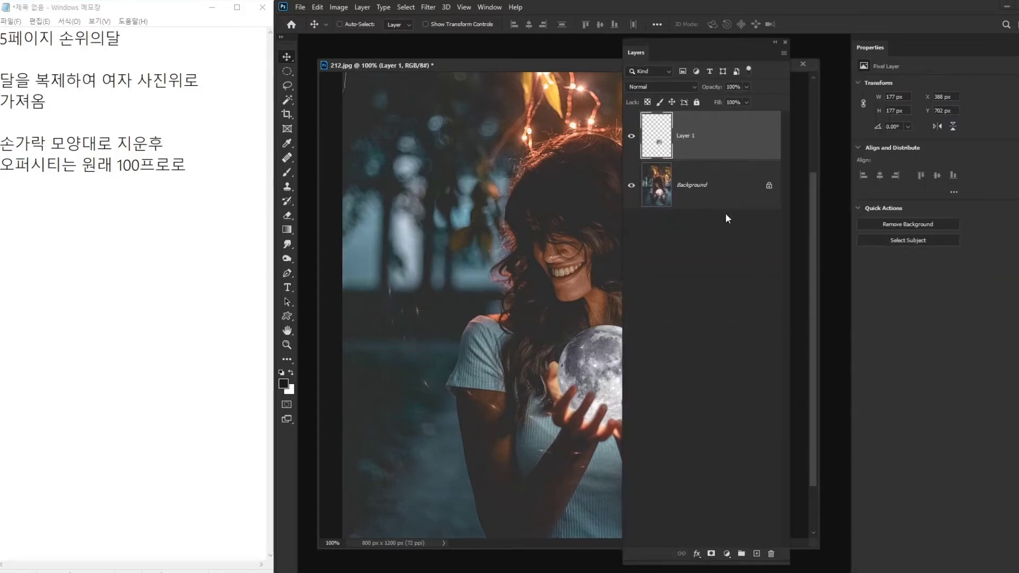
pyautogui.moveTo(778, 563); pyautogui.dragTo(747, 267)
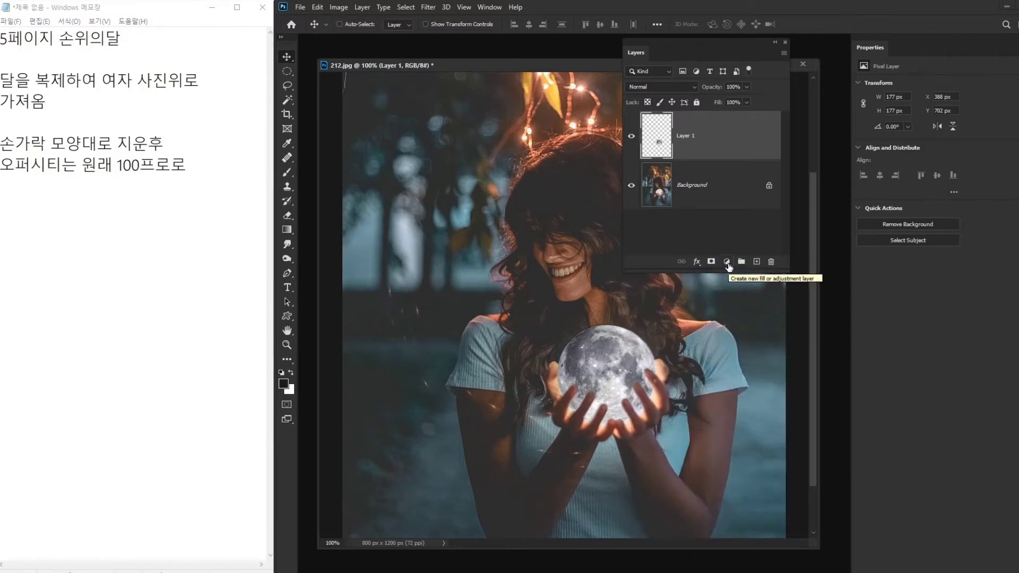
pyautogui.click(727, 264)
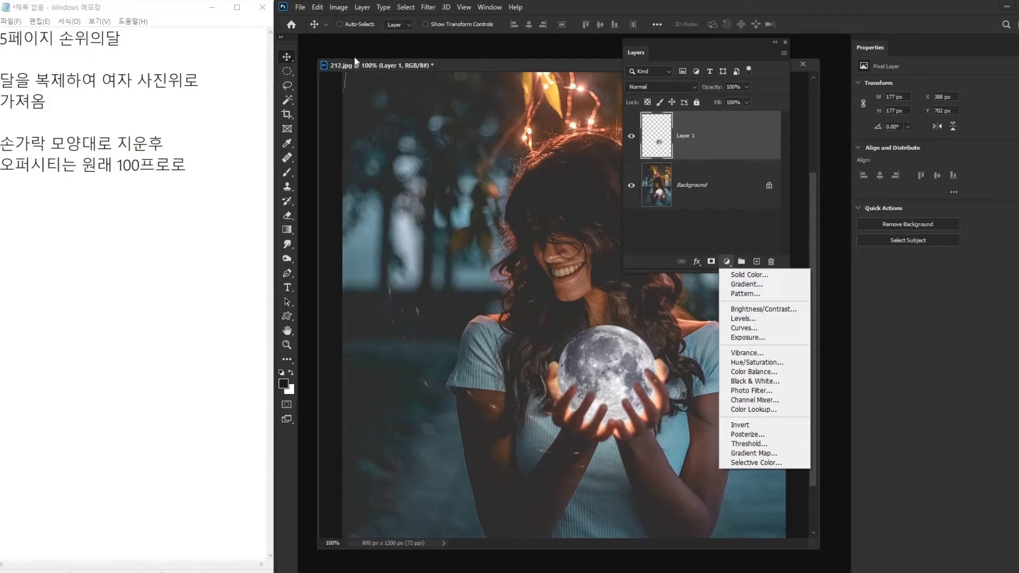
pyautogui.click(753, 338)
pyautogui.moveTo(712, 41); pyautogui.dragTo(825, 48)
pyautogui.moveTo(901, 278); pyautogui.dragTo(977, 476)
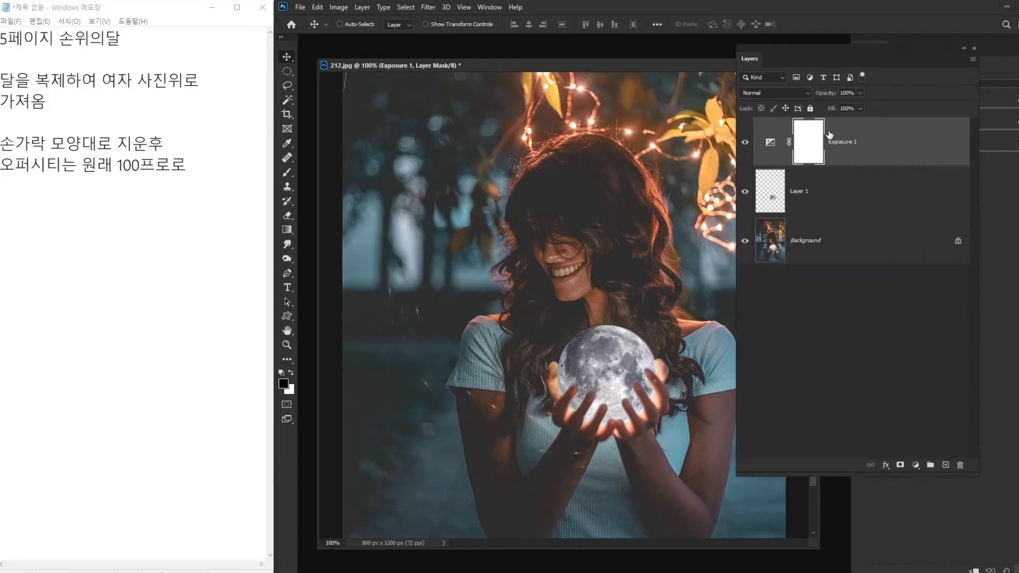
# Raise the exposure in the Exposure adjustment layer's properties to brighten the whole image, with the Layers panel docked below.
pyautogui.click(769, 143)
pyautogui.moveTo(815, 54); pyautogui.dragTo(672, 87)
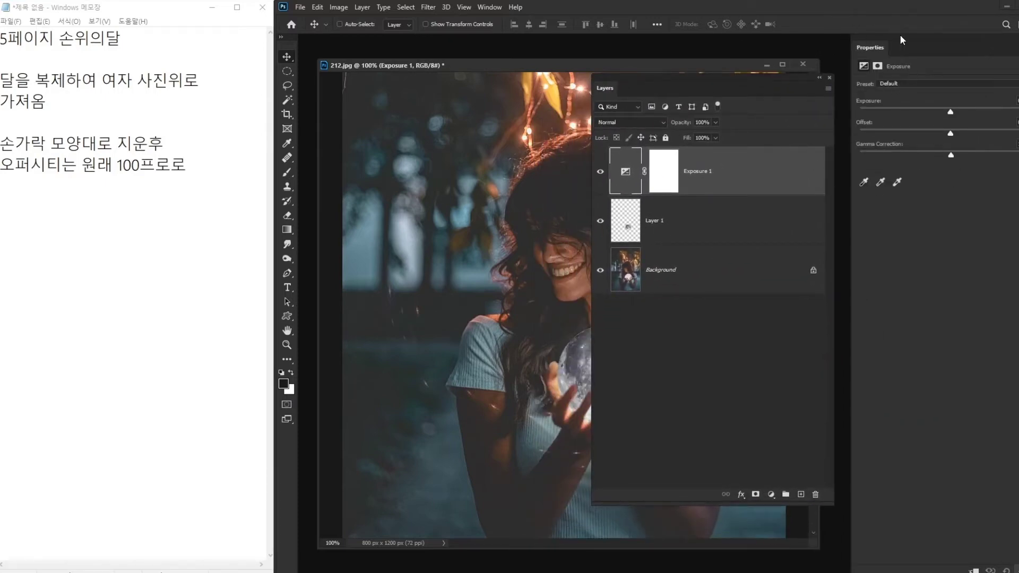
pyautogui.moveTo(737, 81); pyautogui.dragTo(992, 568)
pyautogui.moveTo(953, 110); pyautogui.dragTo(980, 98)
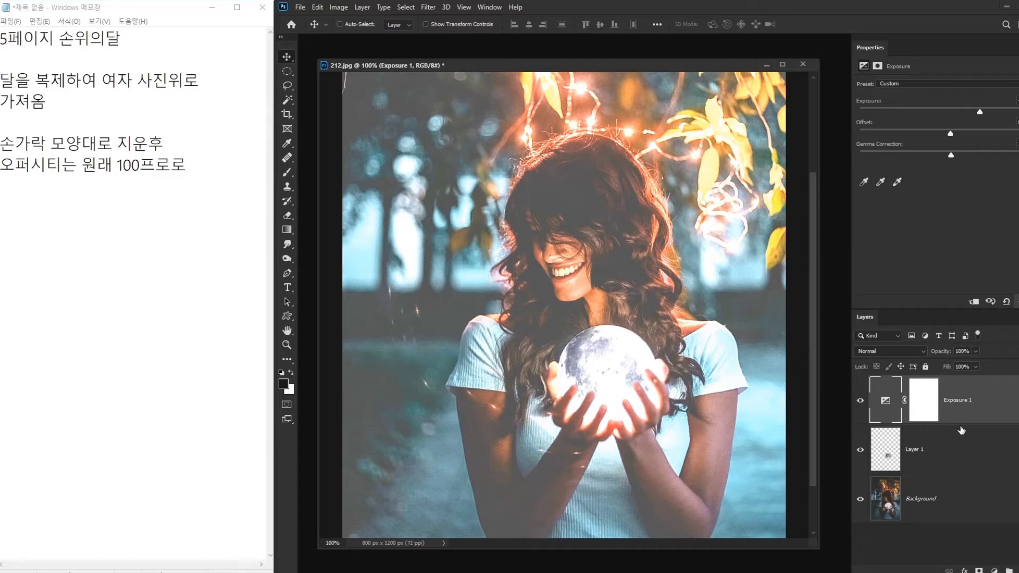
# Delete the Exposure adjustment layer and keep the Layers panel floating beside the photo.
pyautogui.moveTo(864, 317); pyautogui.dragTo(679, 60)
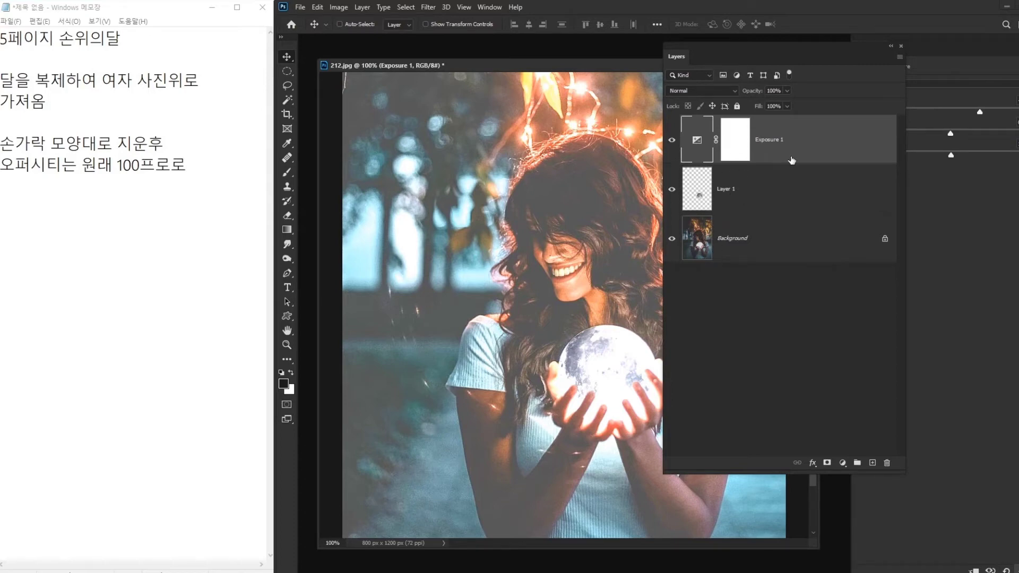
pyautogui.click(886, 462)
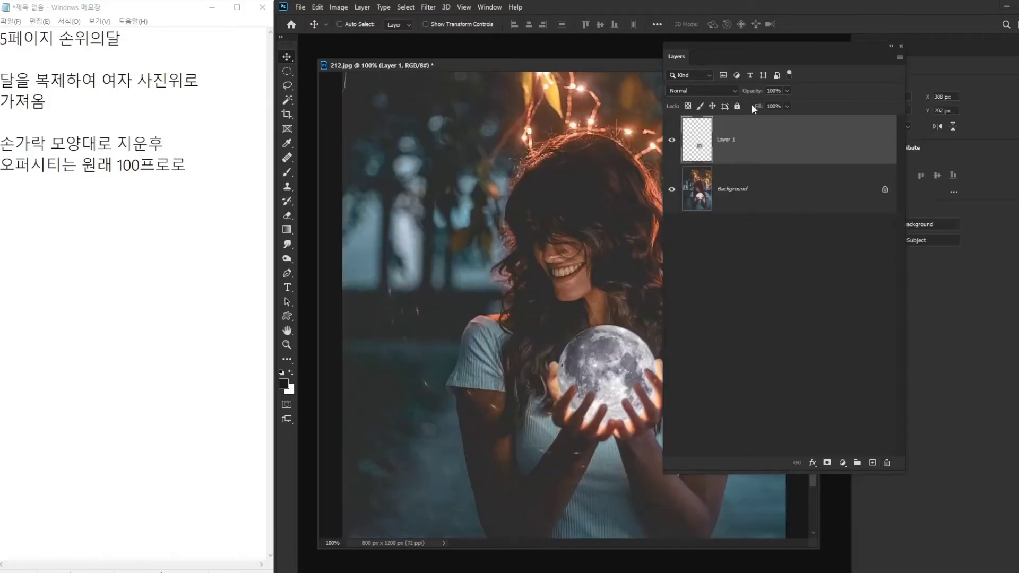
pyautogui.moveTo(766, 50); pyautogui.dragTo(823, 55)
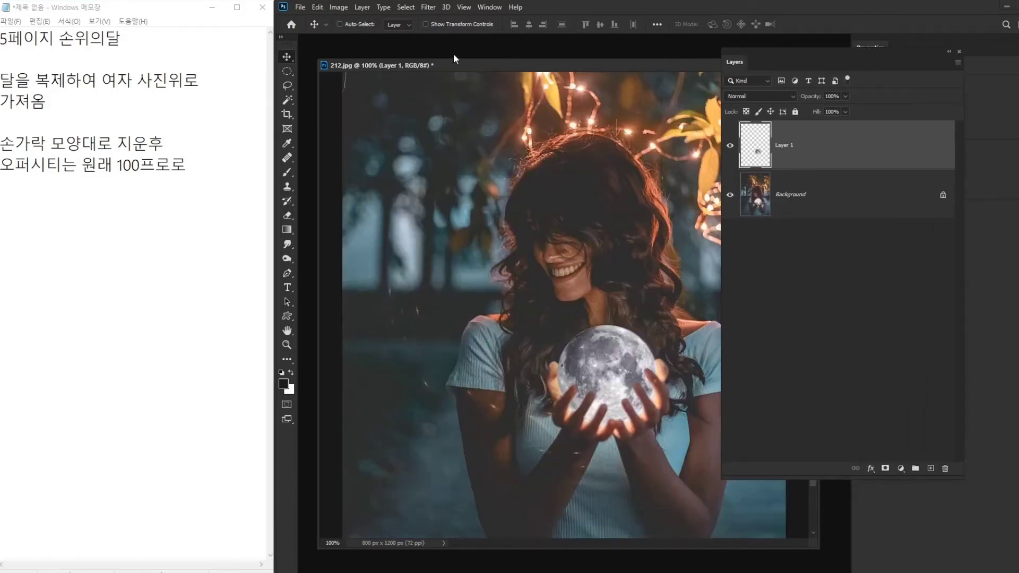
# Try a direct Exposure adjustment of +2.61 on the Background layer and cancel it.
pyautogui.click(819, 190)
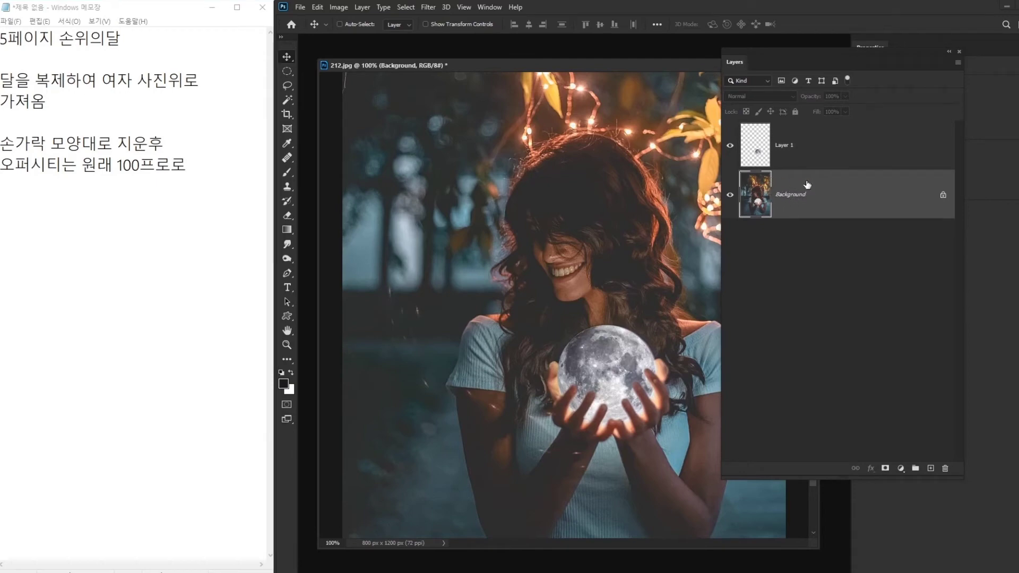
pyautogui.click(345, 7)
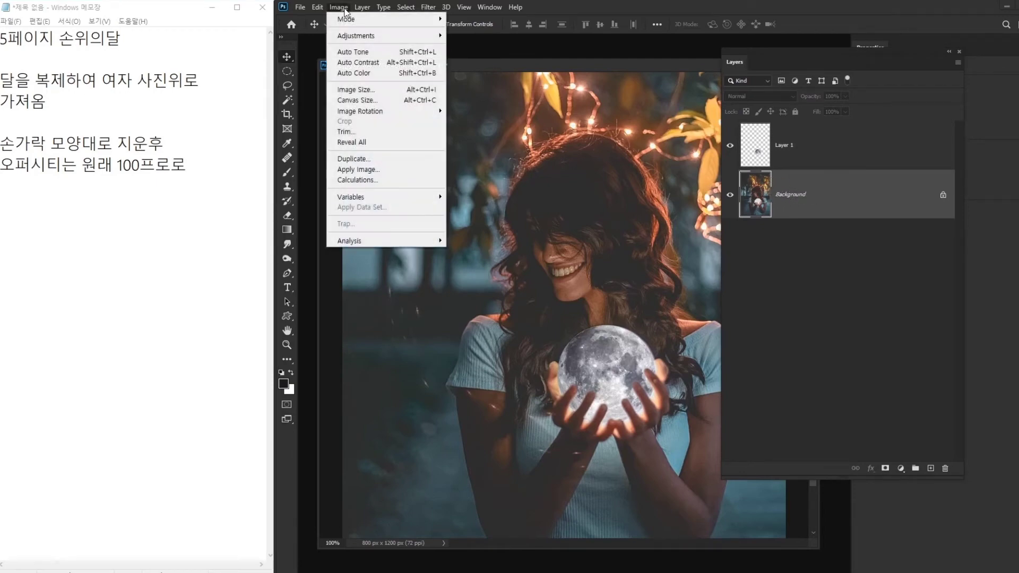
pyautogui.moveTo(359, 36)
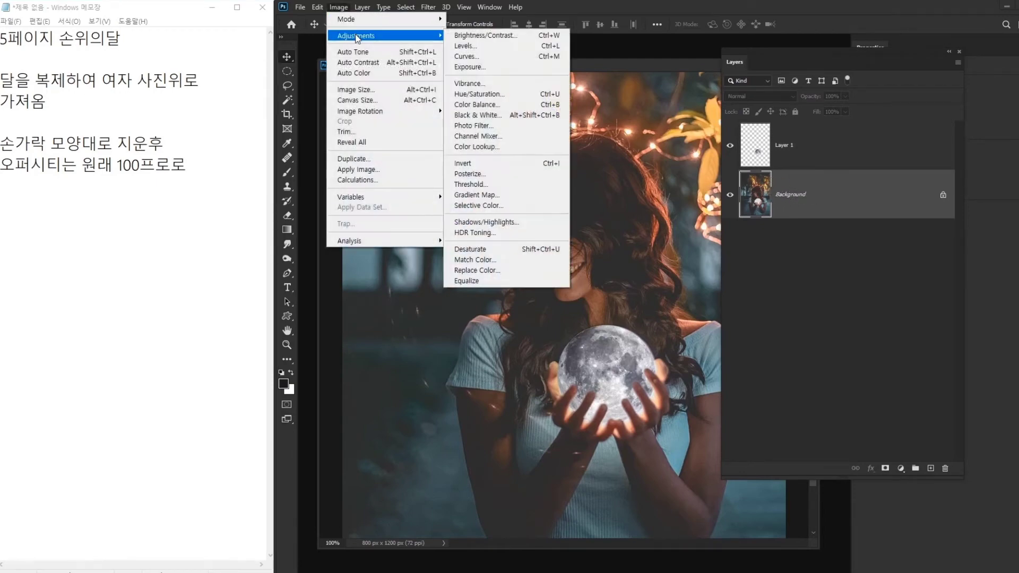
pyautogui.click(484, 69)
pyautogui.moveTo(497, 198); pyautogui.dragTo(521, 198)
pyautogui.moveTo(555, 149); pyautogui.dragTo(955, 107)
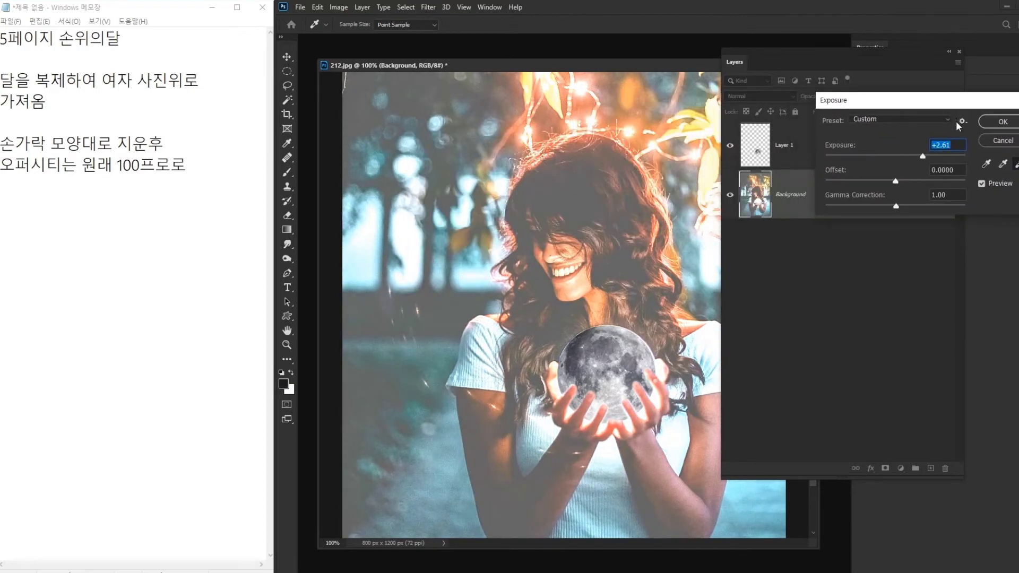
pyautogui.click(1001, 142)
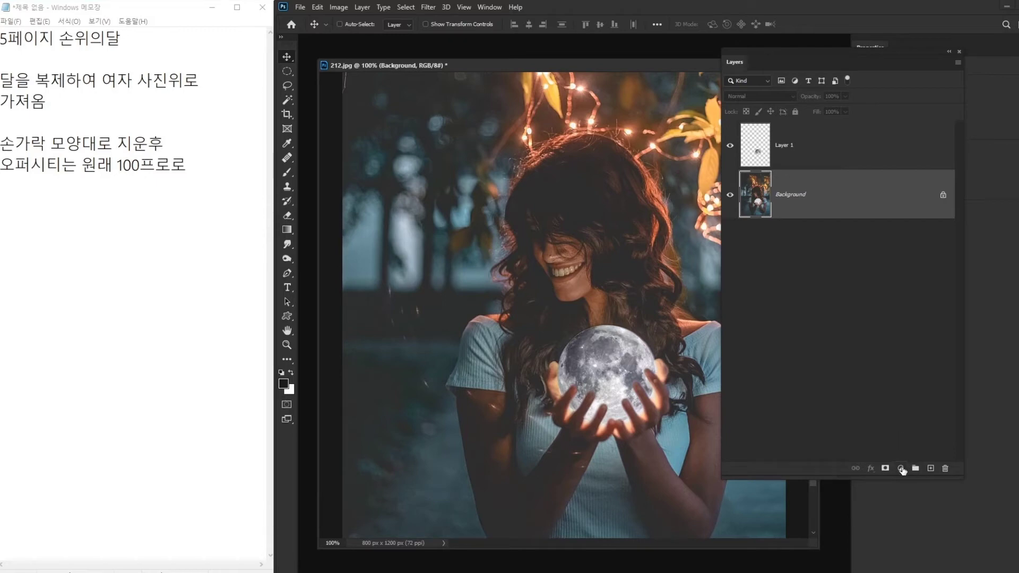
pyautogui.click(815, 158)
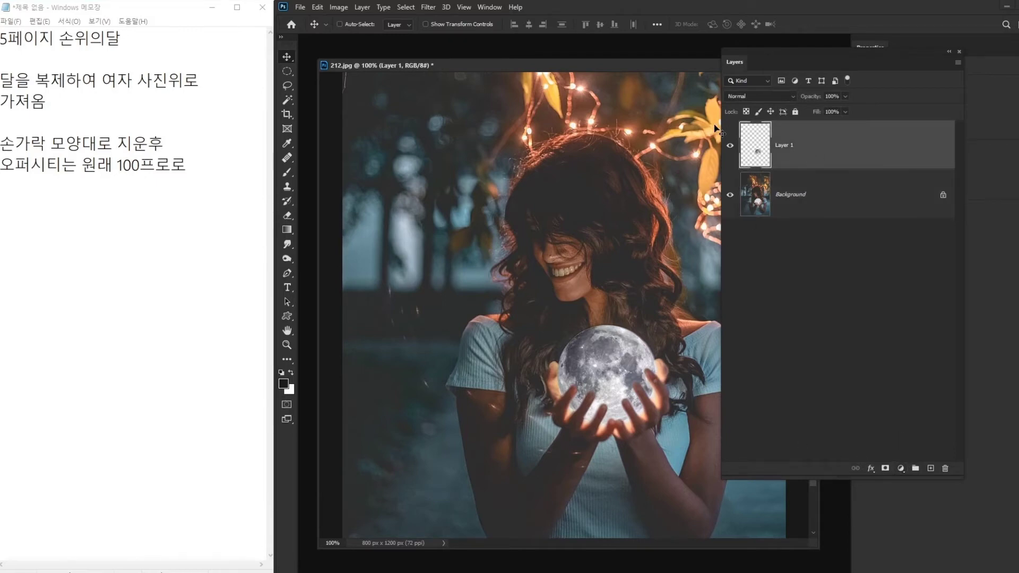
pyautogui.click(339, 7)
pyautogui.moveTo(355, 35)
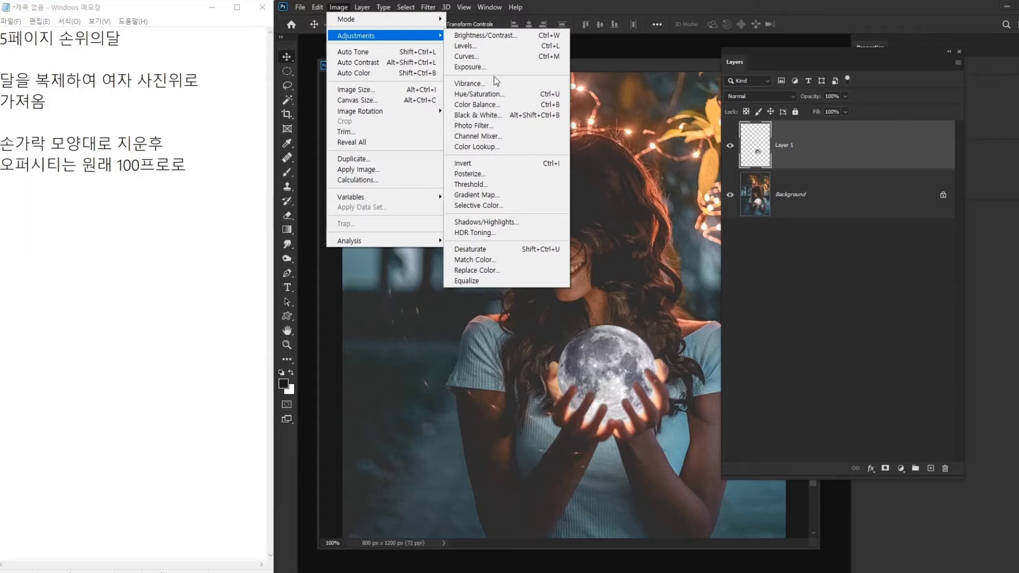
pyautogui.click(764, 312)
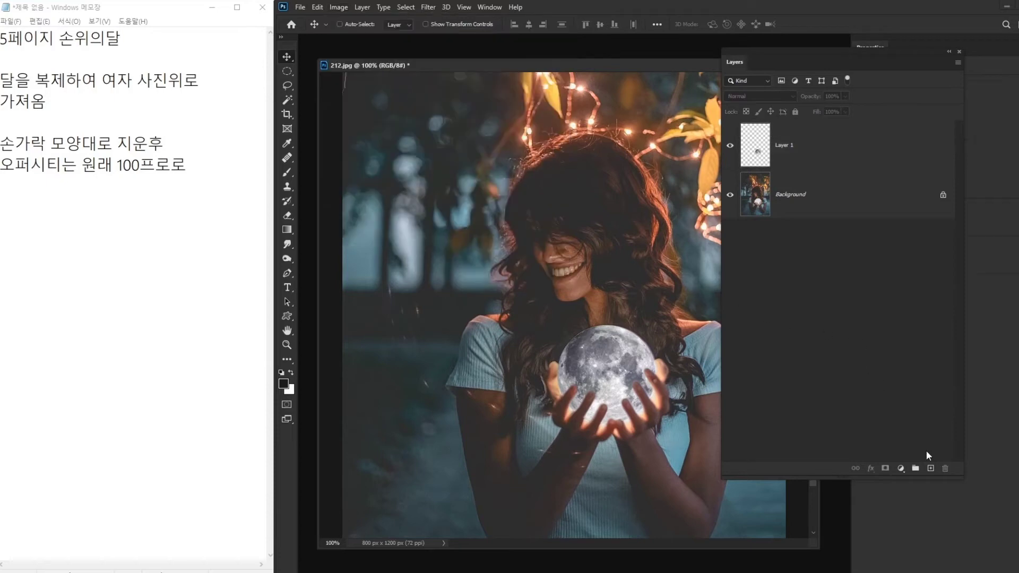
# Add an Exposure adjustment layer above the moon layer and make it a clipping mask on that layer.
pyautogui.click(901, 468)
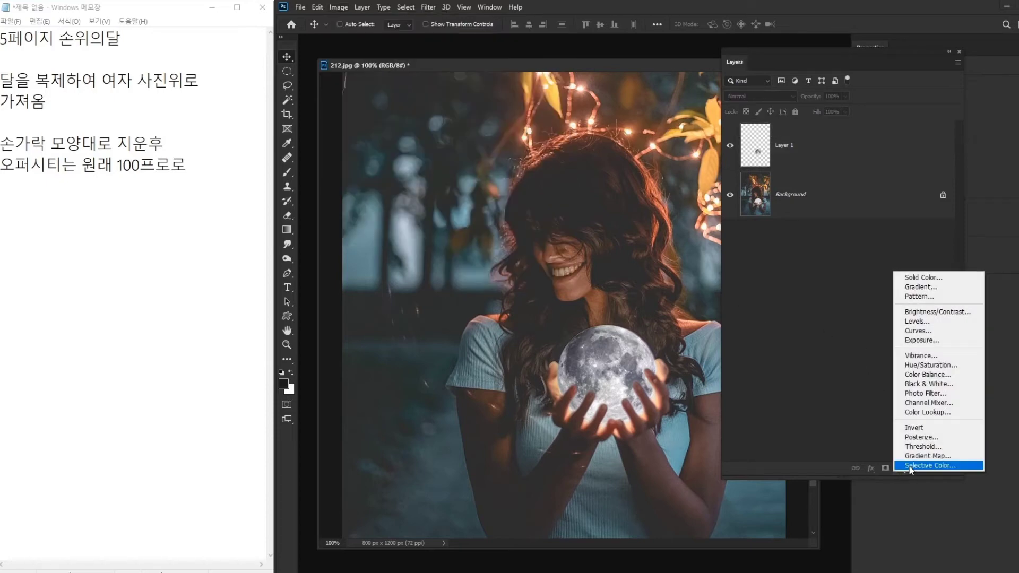
pyautogui.click(925, 340)
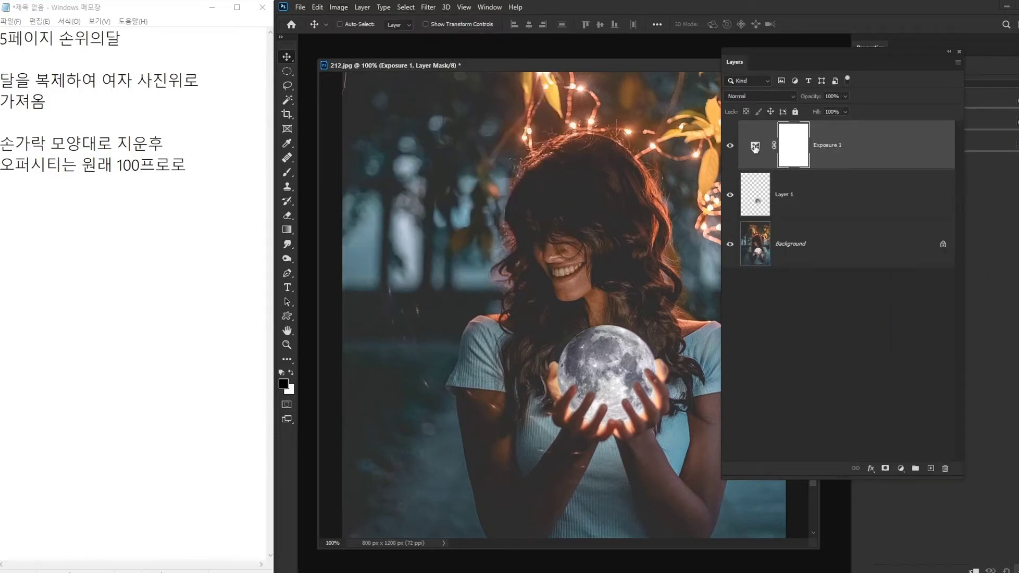
pyautogui.rightClick(838, 146)
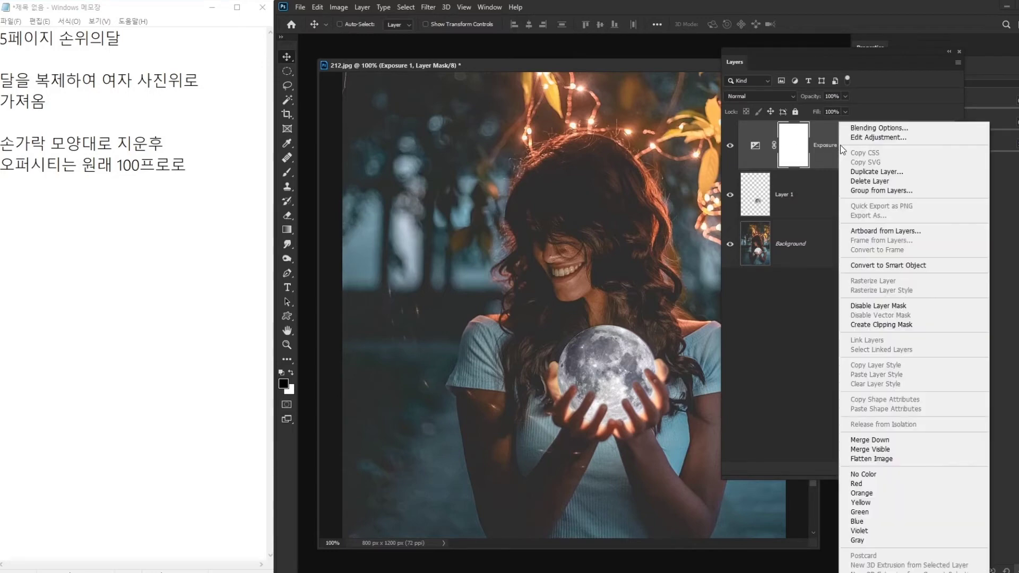
pyautogui.click(827, 183)
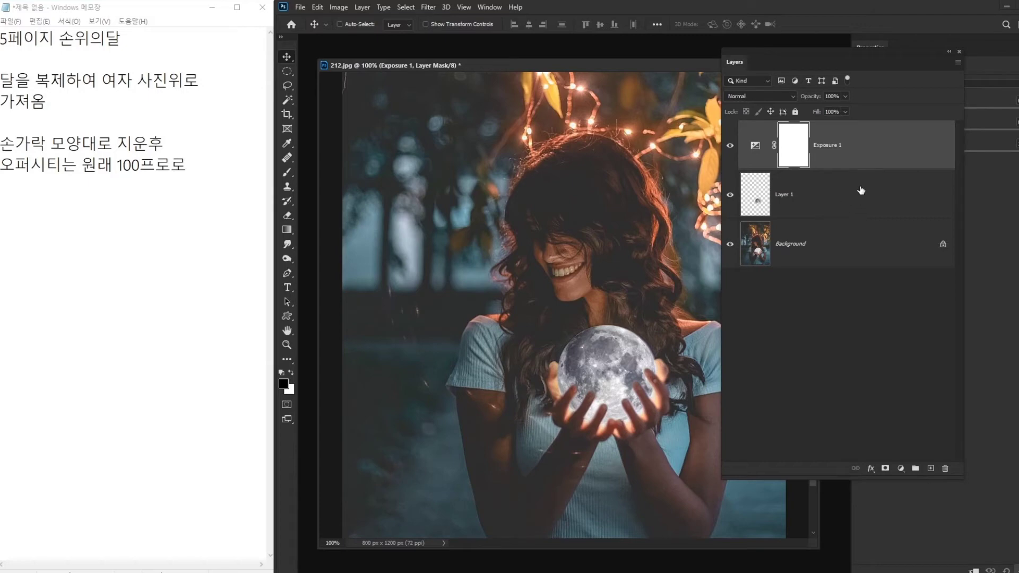
pyautogui.rightClick(835, 149)
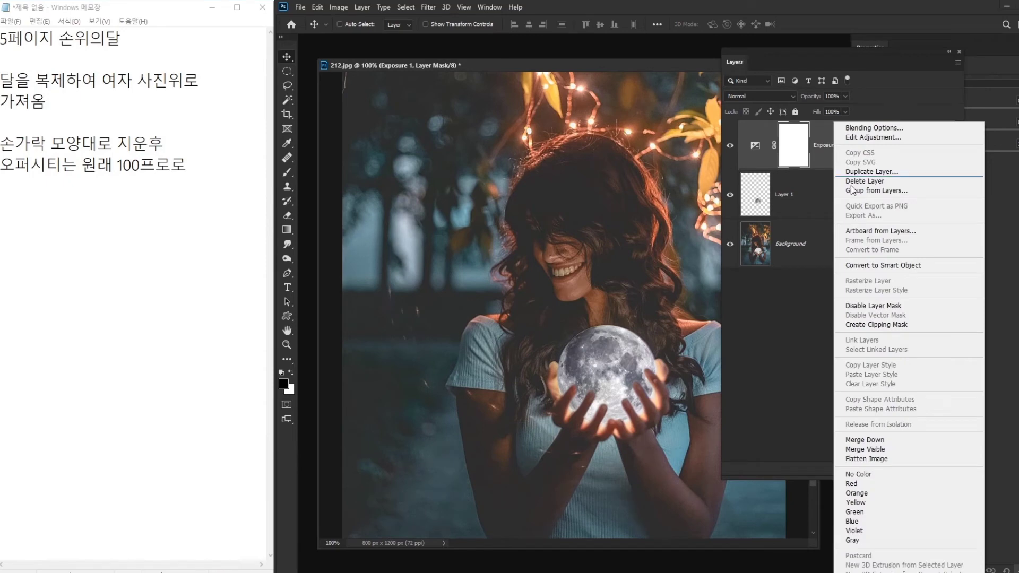
pyautogui.click(894, 324)
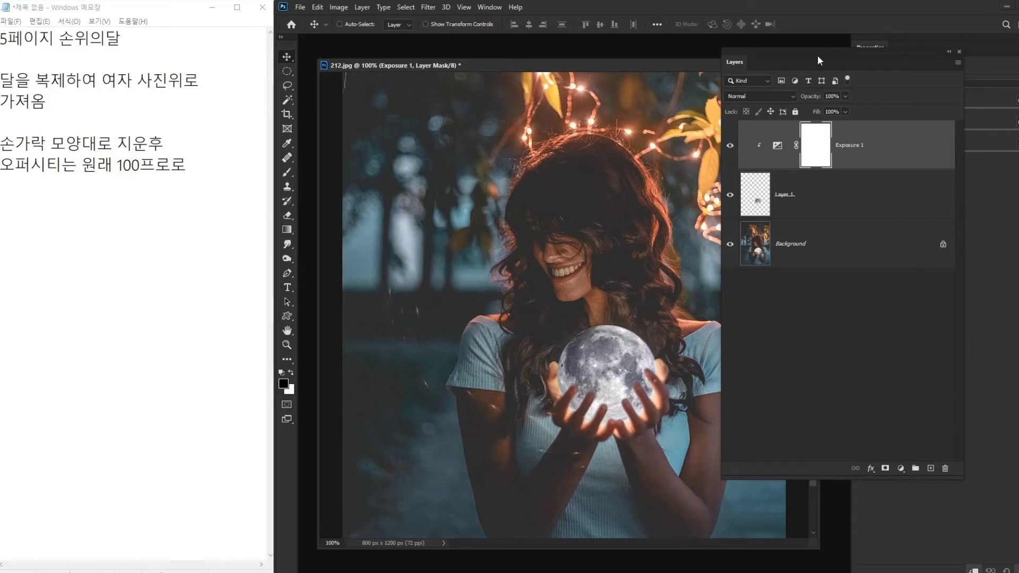
# Try a higher exposure in the clipped adjustment layer's properties and return it to the default.
pyautogui.moveTo(817, 55); pyautogui.dragTo(659, 58)
pyautogui.click(619, 151)
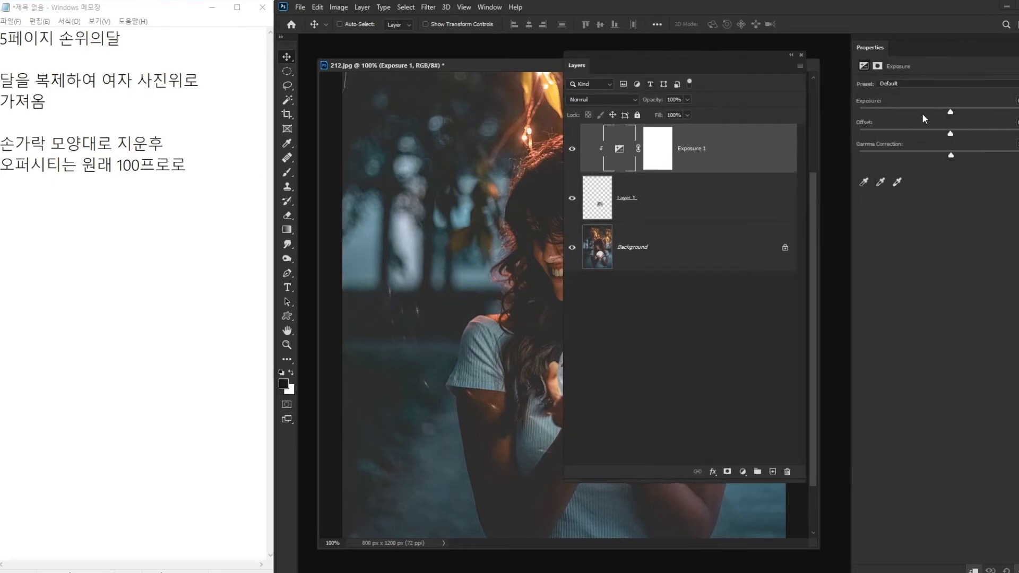
pyautogui.moveTo(950, 112); pyautogui.dragTo(965, 113)
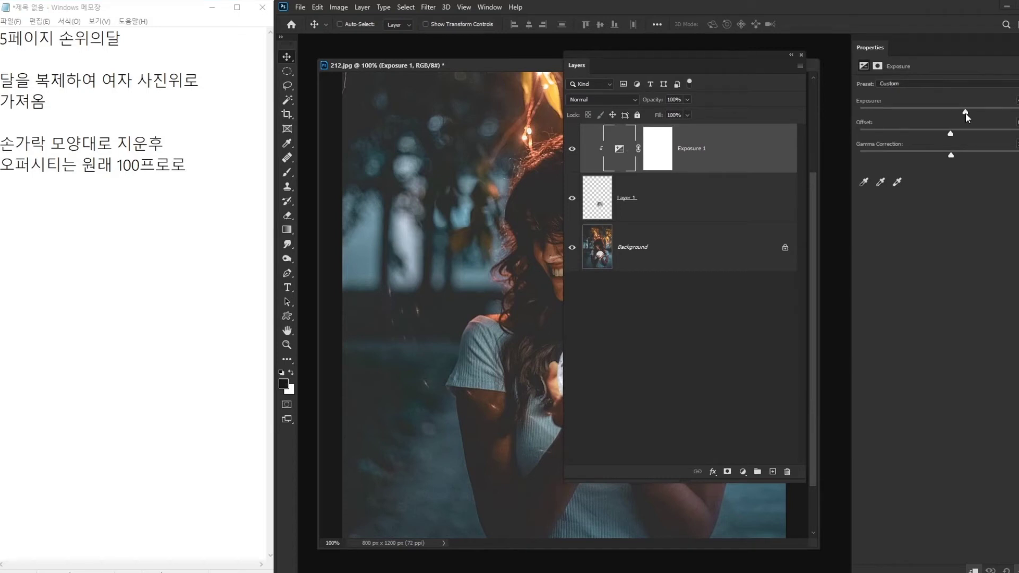
pyautogui.moveTo(692, 62); pyautogui.dragTo(830, 66)
pyautogui.moveTo(973, 110)
pyautogui.mouseDown()
pyautogui.moveTo(992, 109)
pyautogui.moveTo(970, 110)
pyautogui.mouseUp()
pyautogui.moveTo(954, 109); pyautogui.dragTo(950, 107)
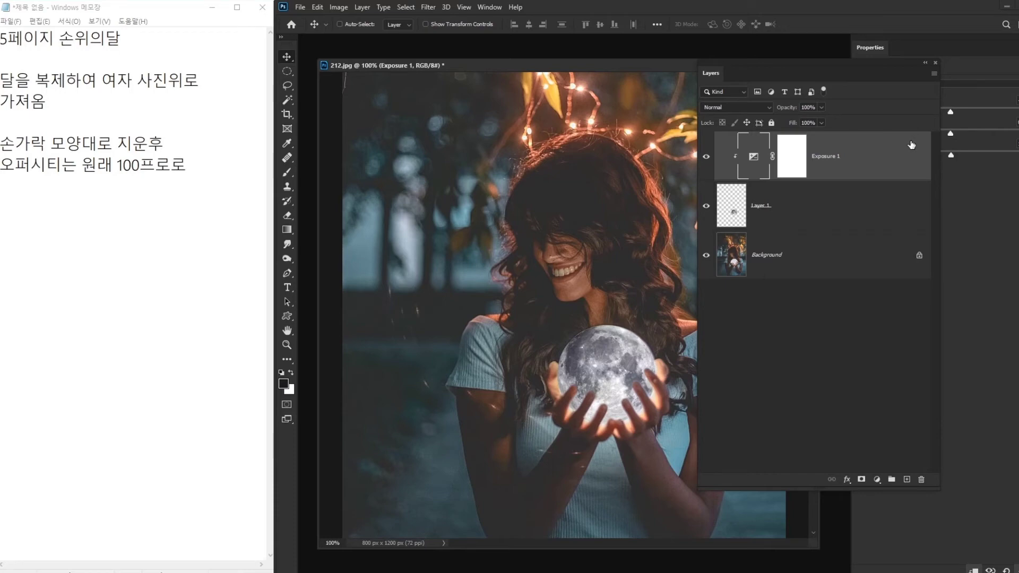
# Shorten the floating Layers panel and delete the clipped Exposure adjustment layer.
pyautogui.moveTo(869, 489); pyautogui.dragTo(870, 348)
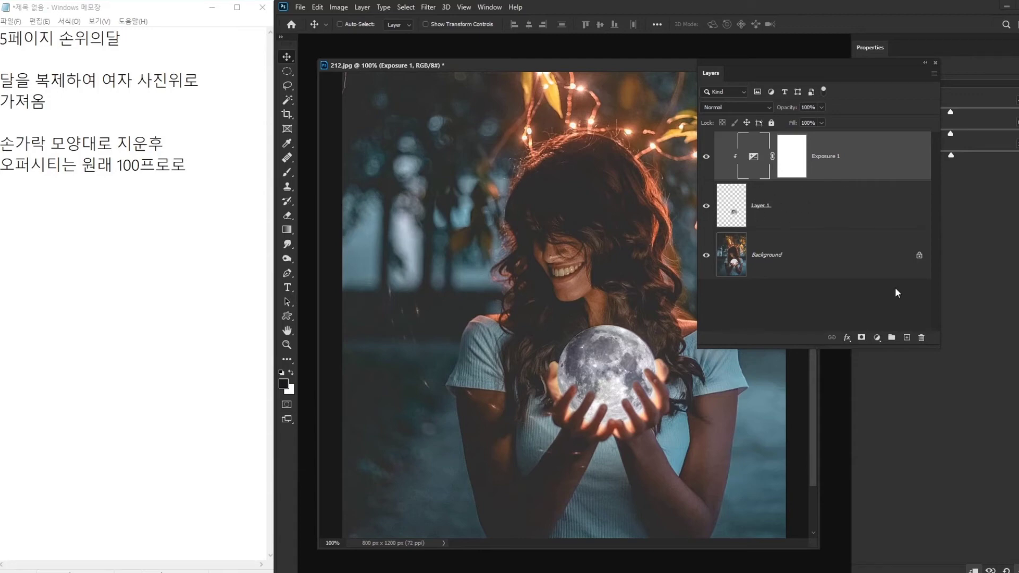
pyautogui.moveTo(923, 345); pyautogui.dragTo(921, 340)
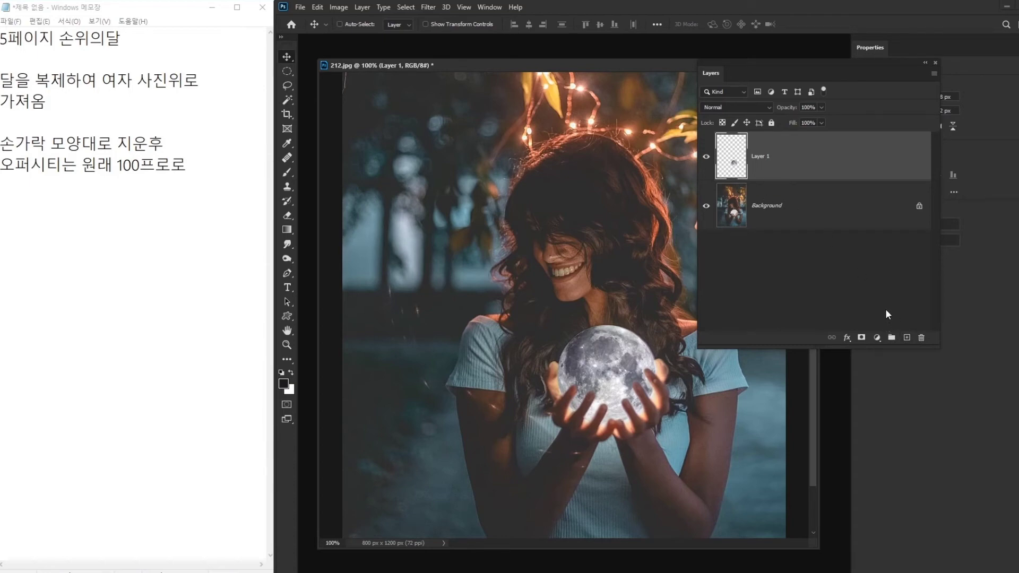
pyautogui.moveTo(839, 66); pyautogui.dragTo(772, 54)
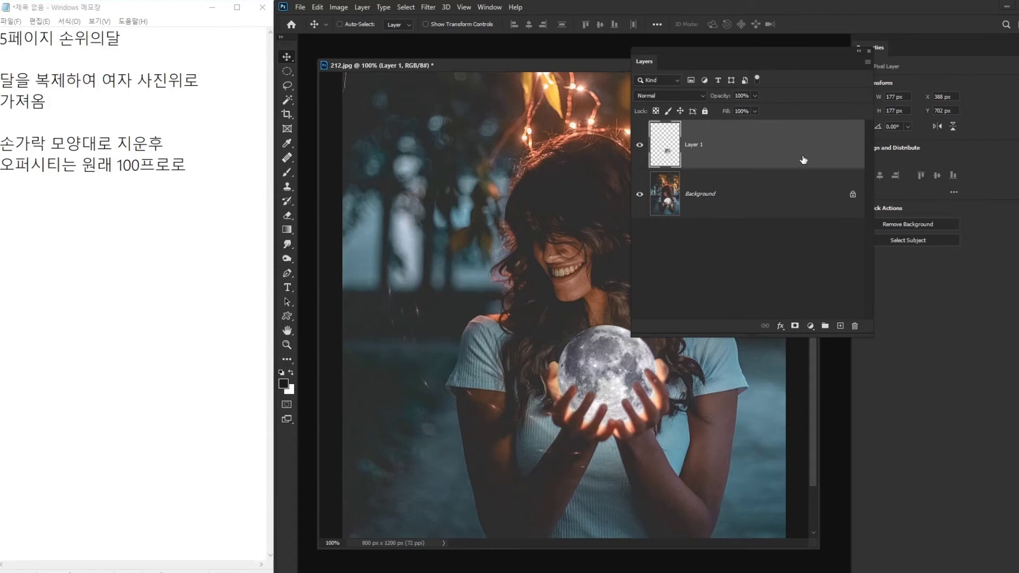
# Add a fresh Exposure adjustment layer above Layer 1 and clip it to the moon with a clipping mask.
pyautogui.click(810, 326)
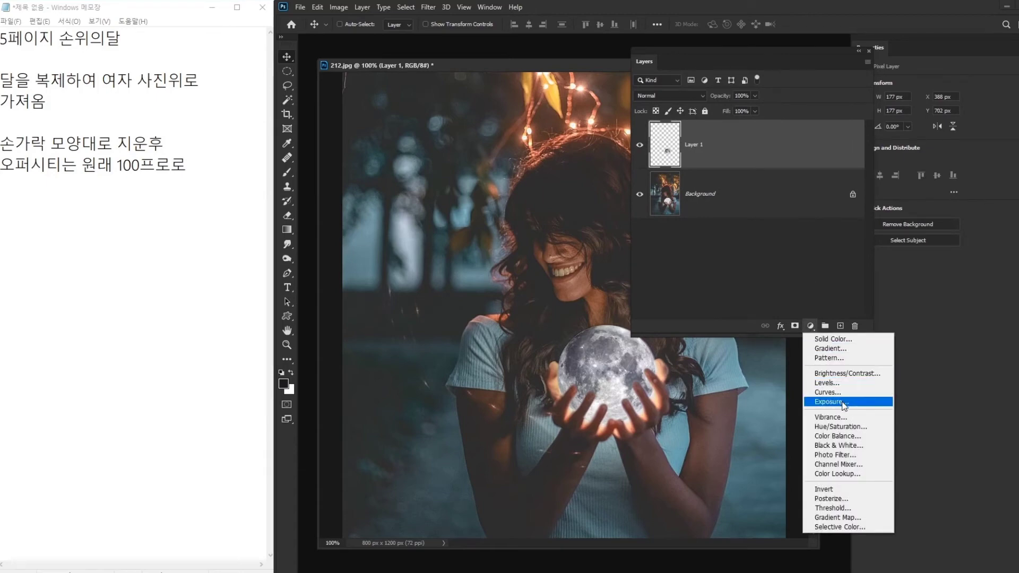
pyautogui.click(843, 403)
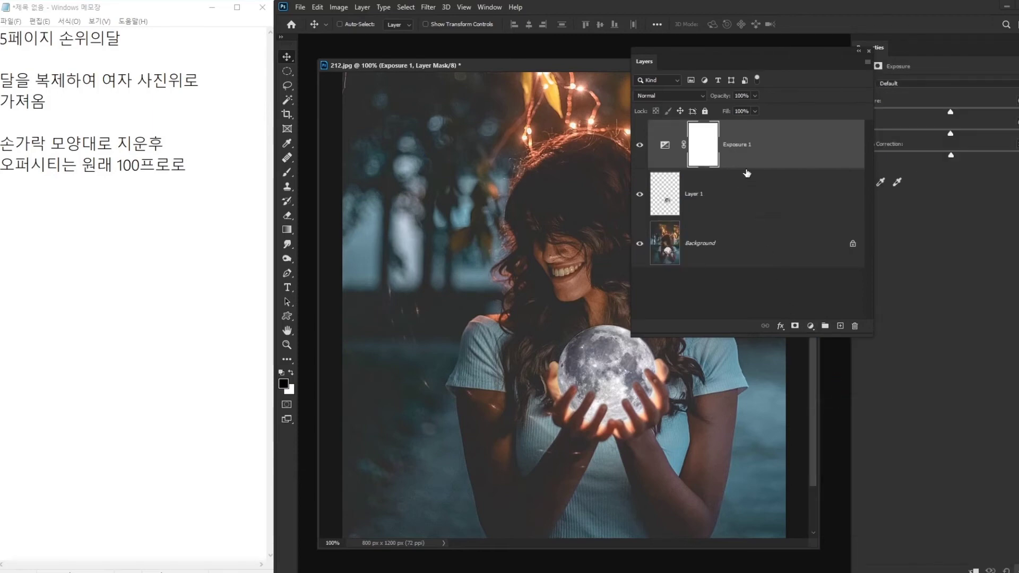
pyautogui.rightClick(743, 153)
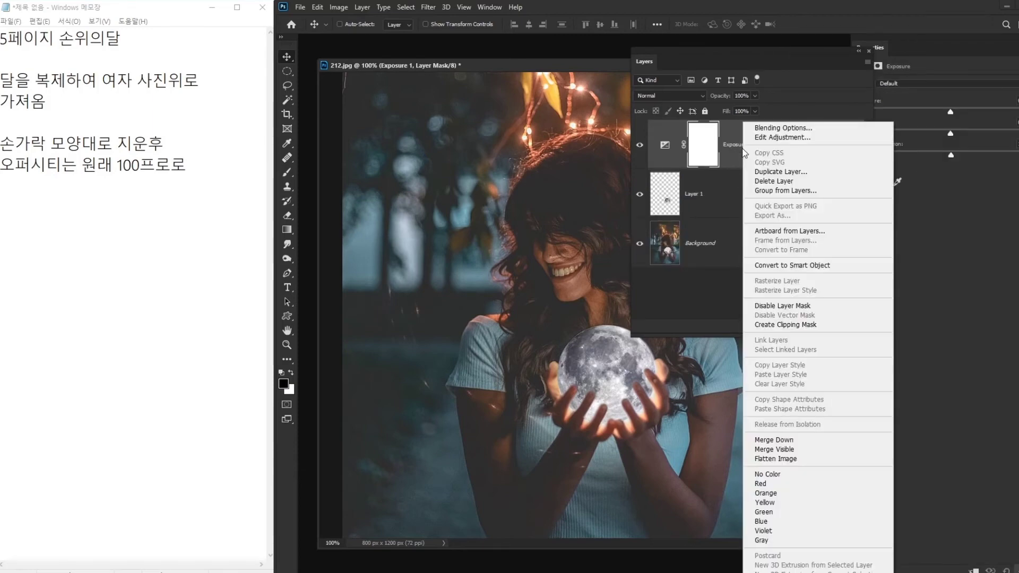
pyautogui.click(796, 324)
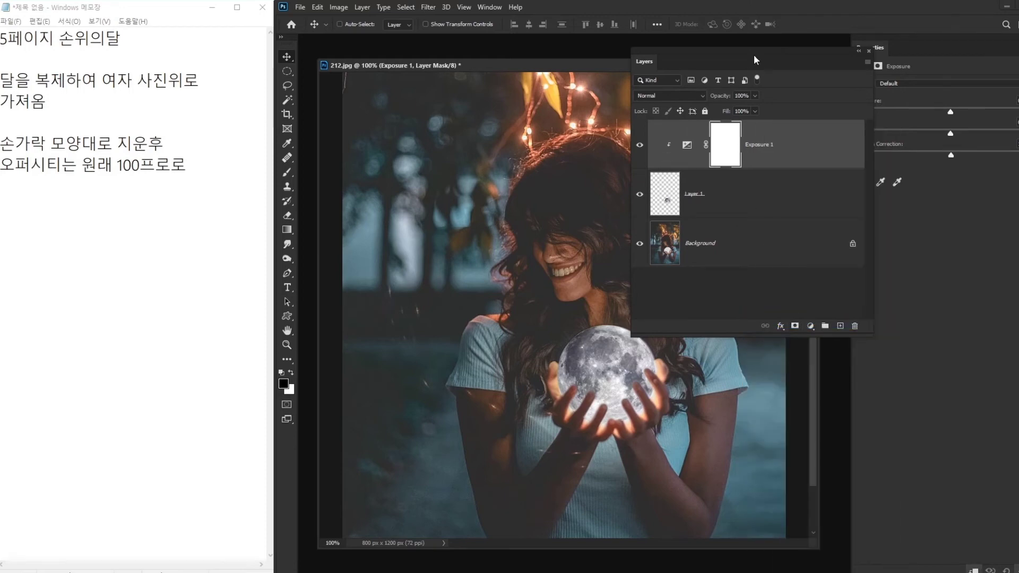
# Brighten the moon by slightly raising the clipped adjustment layer's exposure, and move the Layers panel clear of it.
pyautogui.moveTo(755, 59); pyautogui.dragTo(694, 58)
pyautogui.click(627, 149)
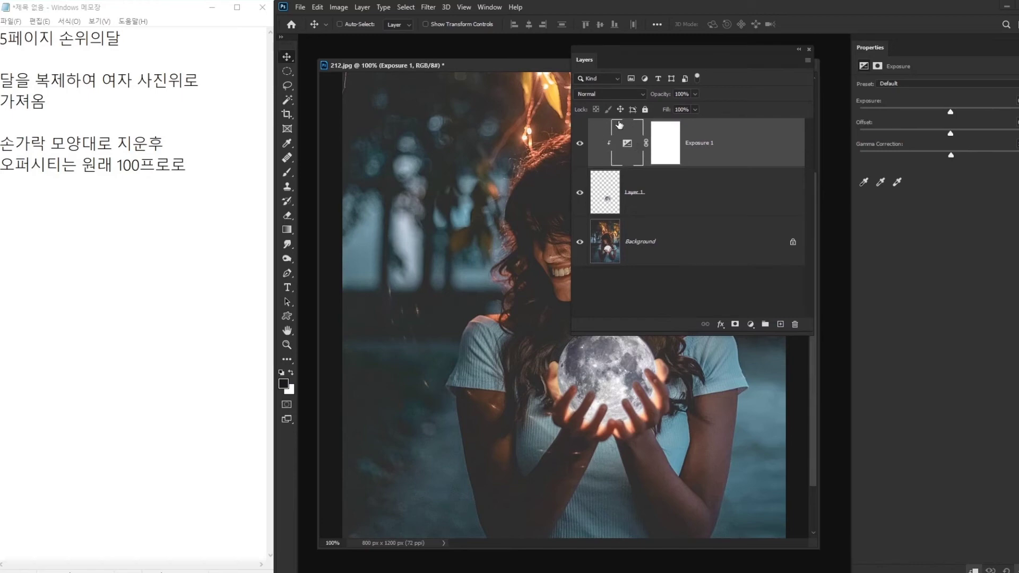
pyautogui.moveTo(950, 112); pyautogui.dragTo(963, 110)
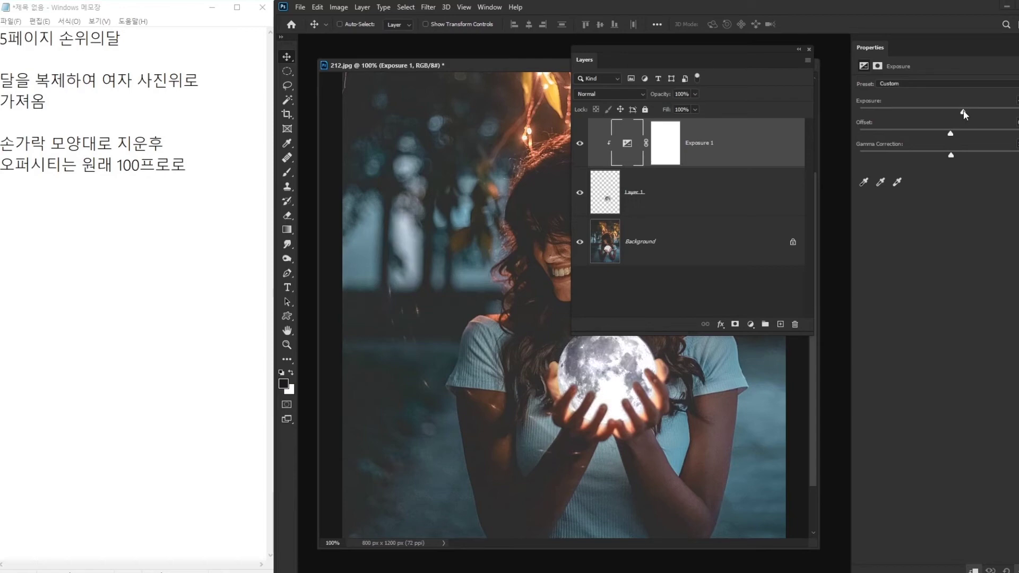
pyautogui.moveTo(693, 59); pyautogui.dragTo(829, 56)
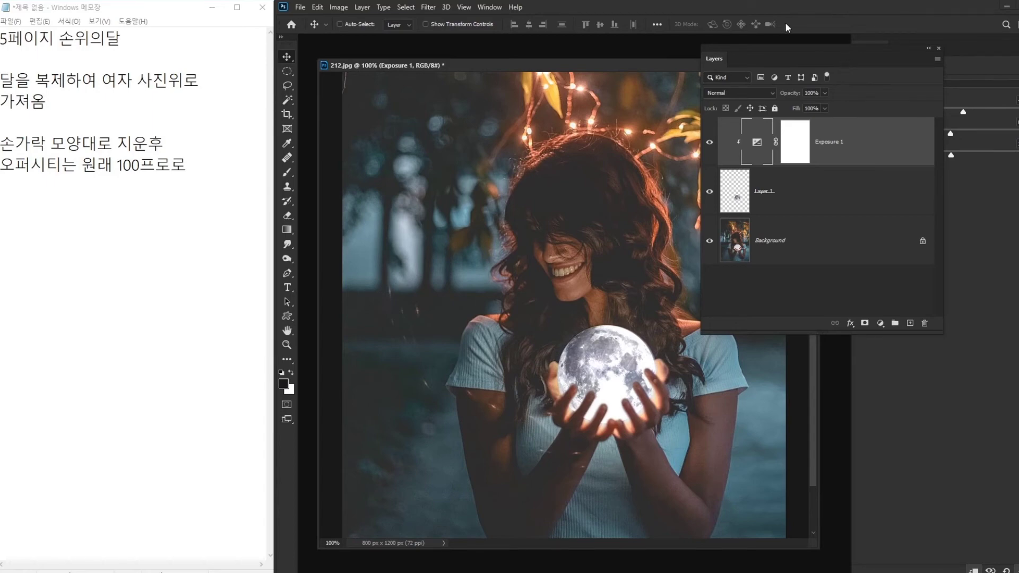
# Add a new layer, load the moon's outline as a selection, fill it with an orange-red sampled from the lights, and deselect.
pyautogui.click(910, 324)
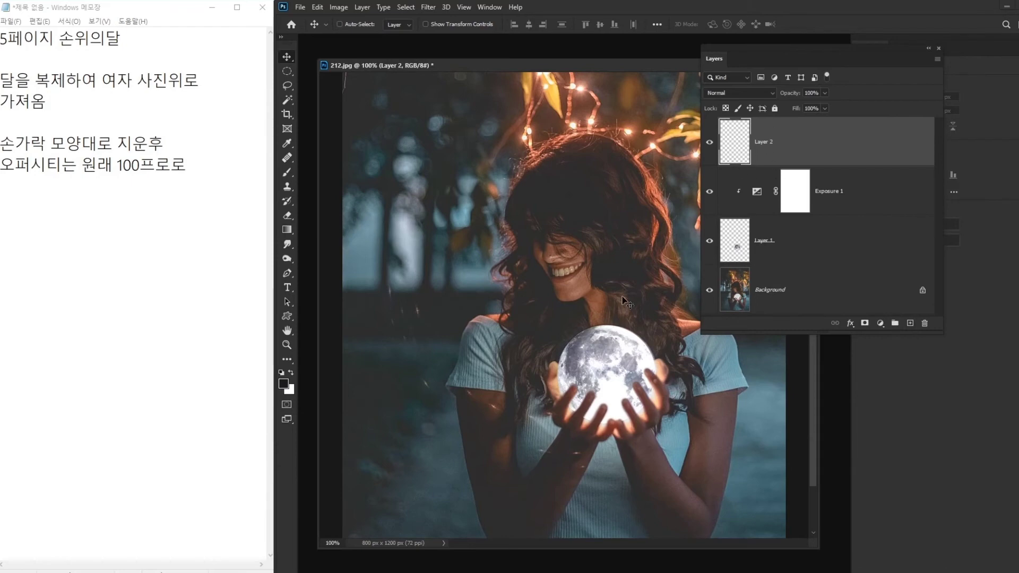
pyautogui.keyDown('ctrl'); pyautogui.click(731, 249); pyautogui.keyUp('ctrl')
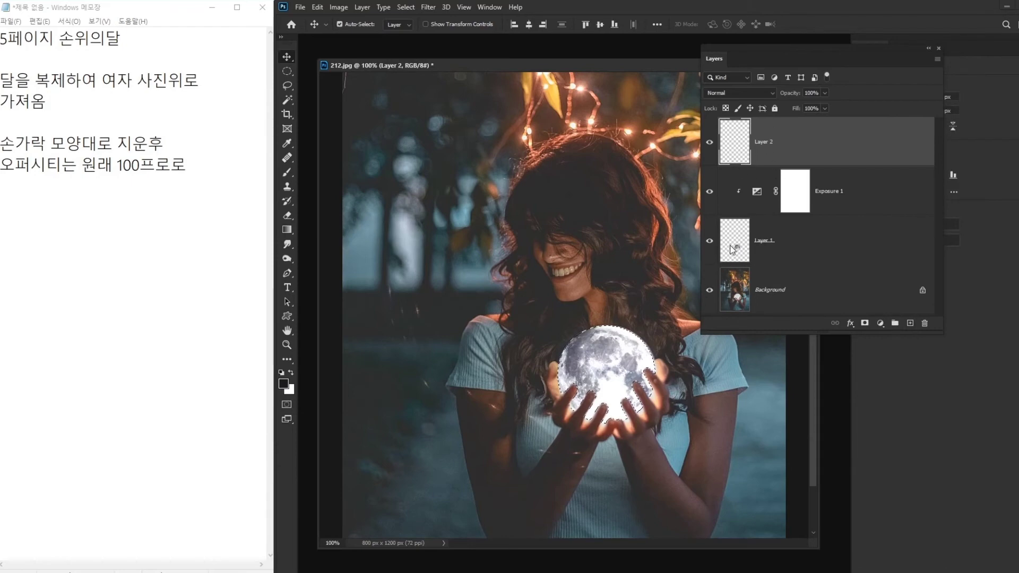
pyautogui.press('b')
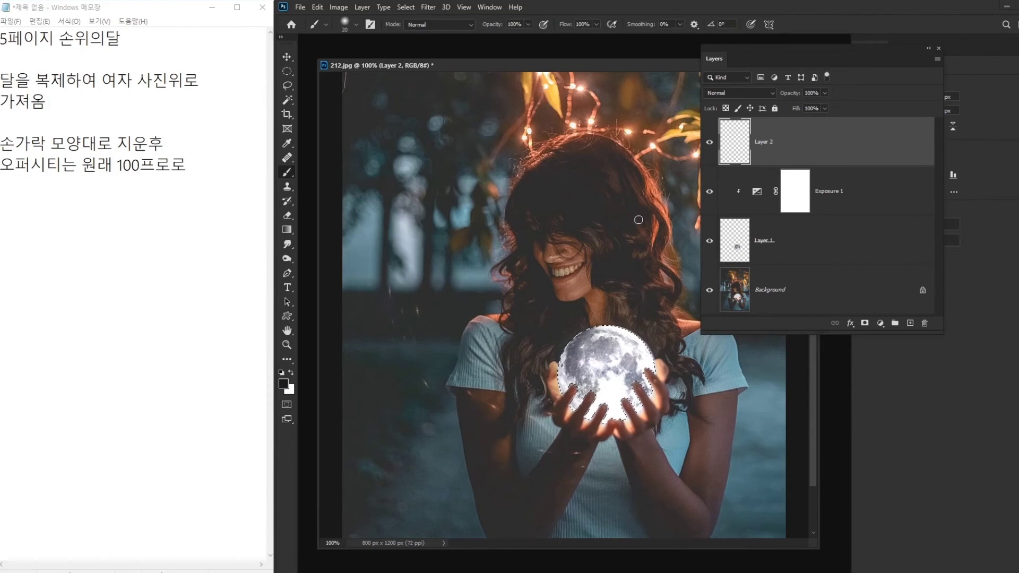
pyautogui.keyDown('alt'); pyautogui.click(596, 109); pyautogui.keyUp('alt')
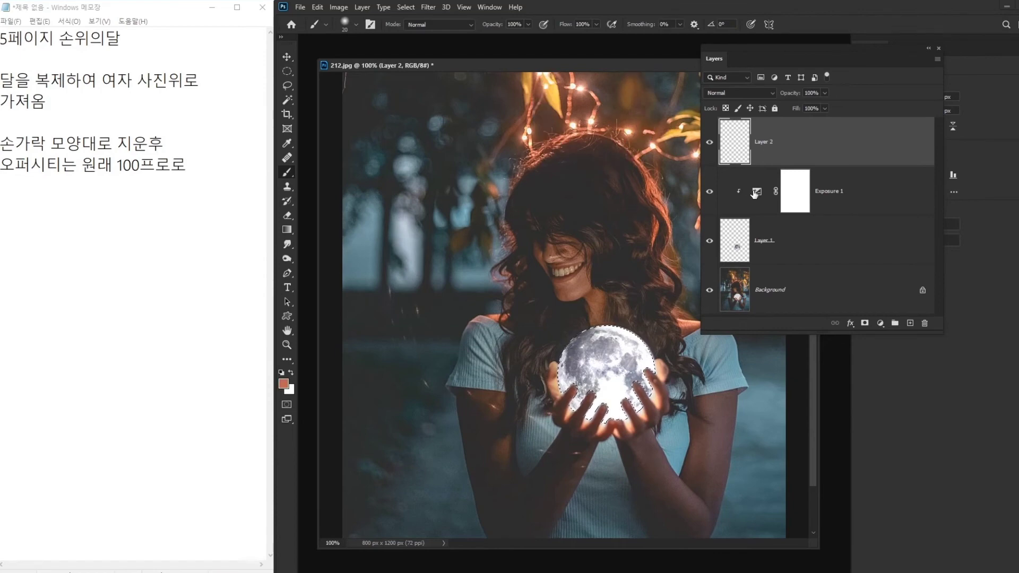
pyautogui.hotkey('alt', 'BackSpace')
pyautogui.hotkey('ctrl', 'd')
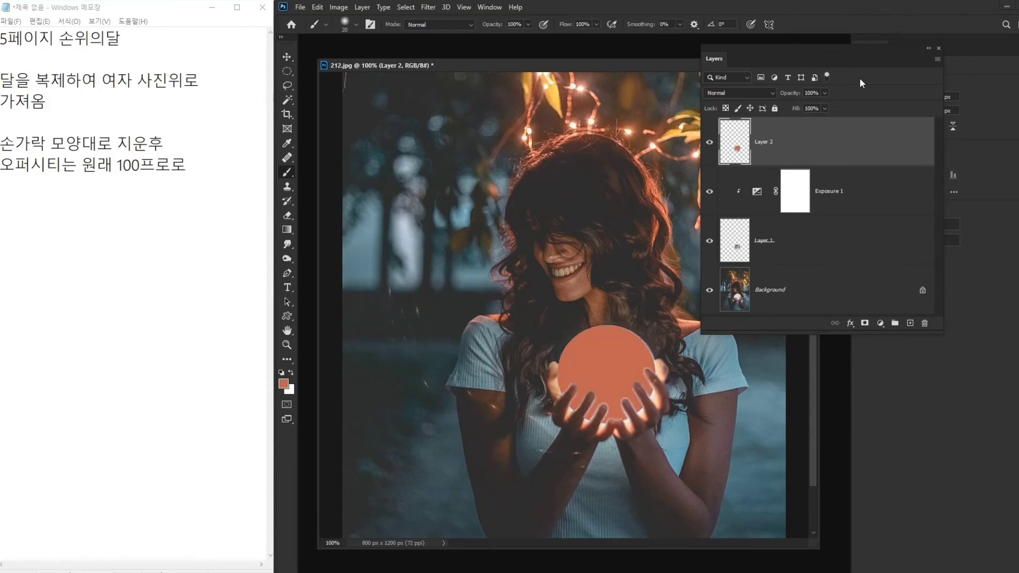
# Set the orange-red fill layer to 61% opacity and the Color Dodge blend mode.
pyautogui.moveTo(826, 93); pyautogui.dragTo(804, 104)
pyautogui.click(758, 93)
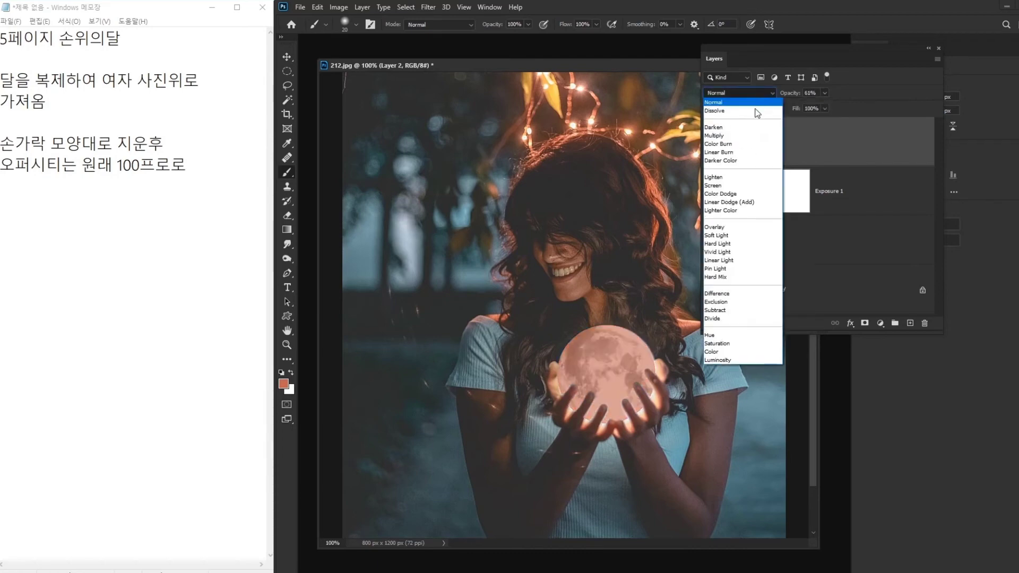
pyautogui.click(746, 194)
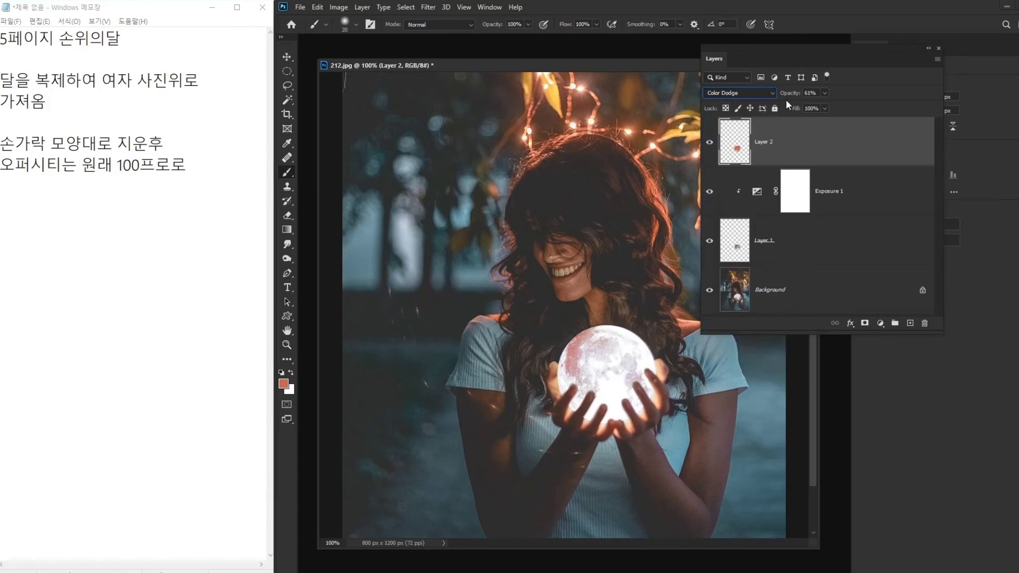
# Stamp a grey cloud beside the moon on Layer 3 with the 250 px Cloud 5 brush, and move the Brushes panel away.
pyautogui.click(285, 56)
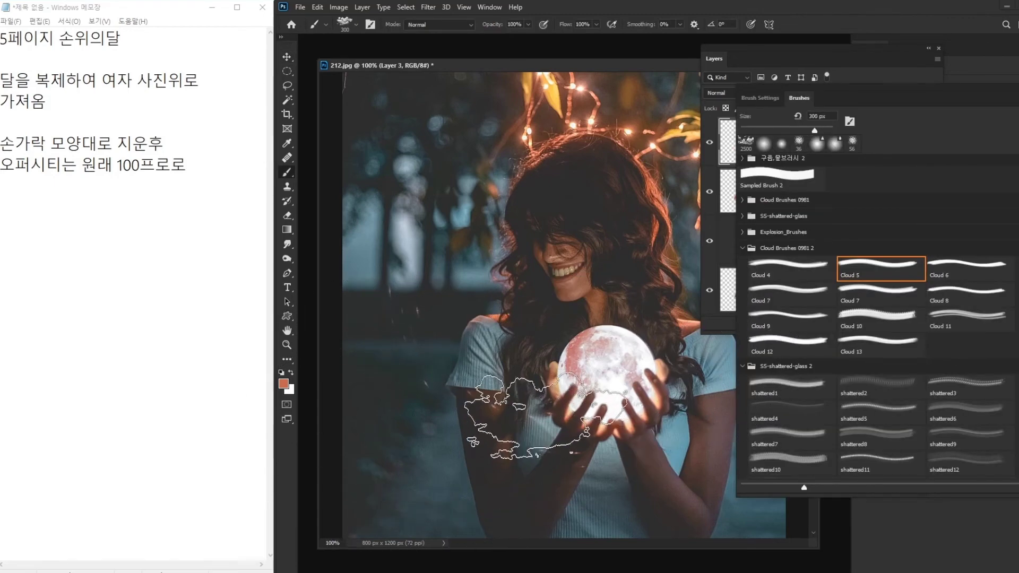
pyautogui.press(']')
pyautogui.press(']')
pyautogui.click(284, 383)
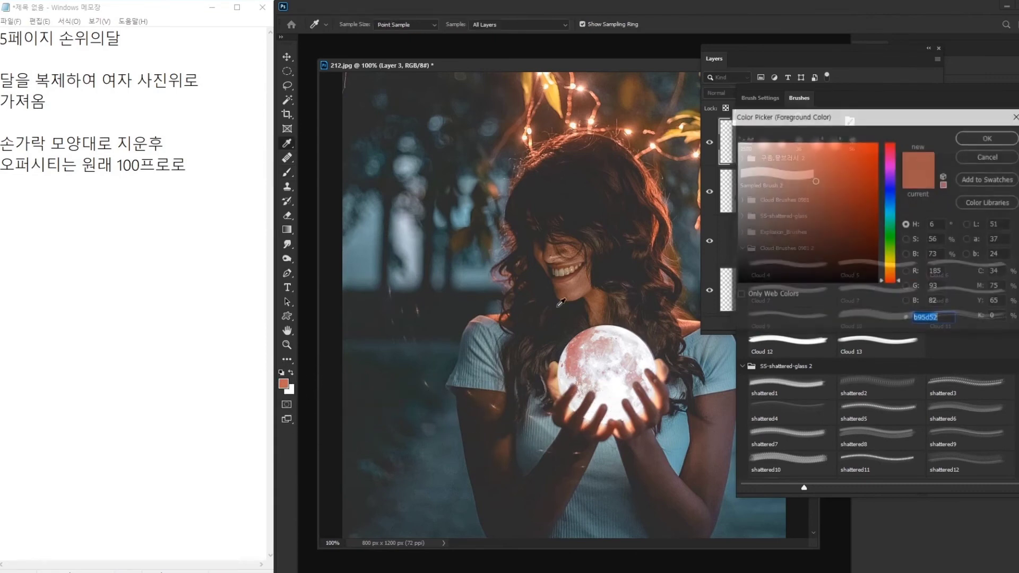
pyautogui.click(737, 186)
pyautogui.click(988, 138)
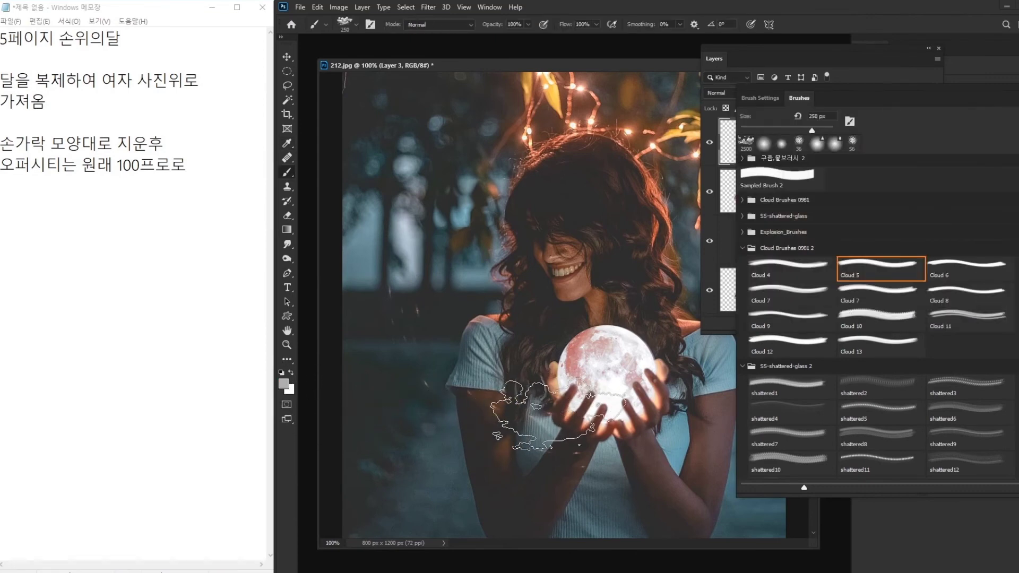
pyautogui.click(551, 408)
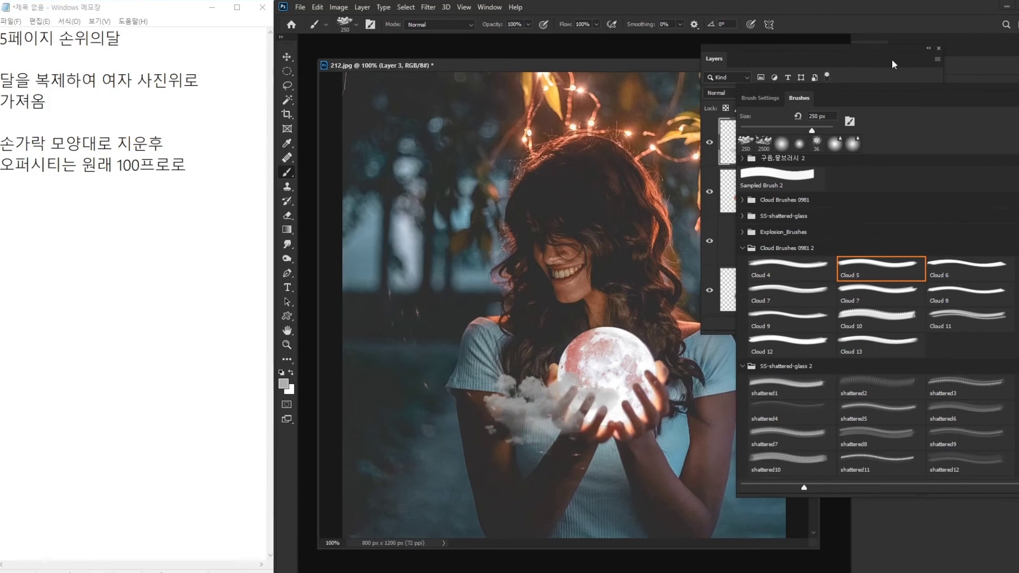
pyautogui.moveTo(881, 93); pyautogui.dragTo(957, 99)
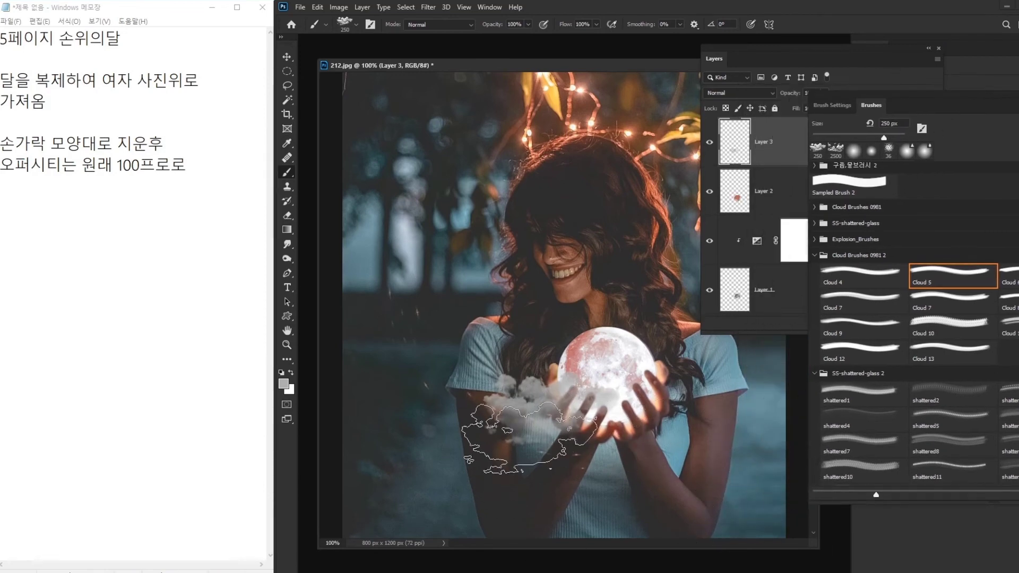
pyautogui.moveTo(915, 101); pyautogui.dragTo(1016, 101)
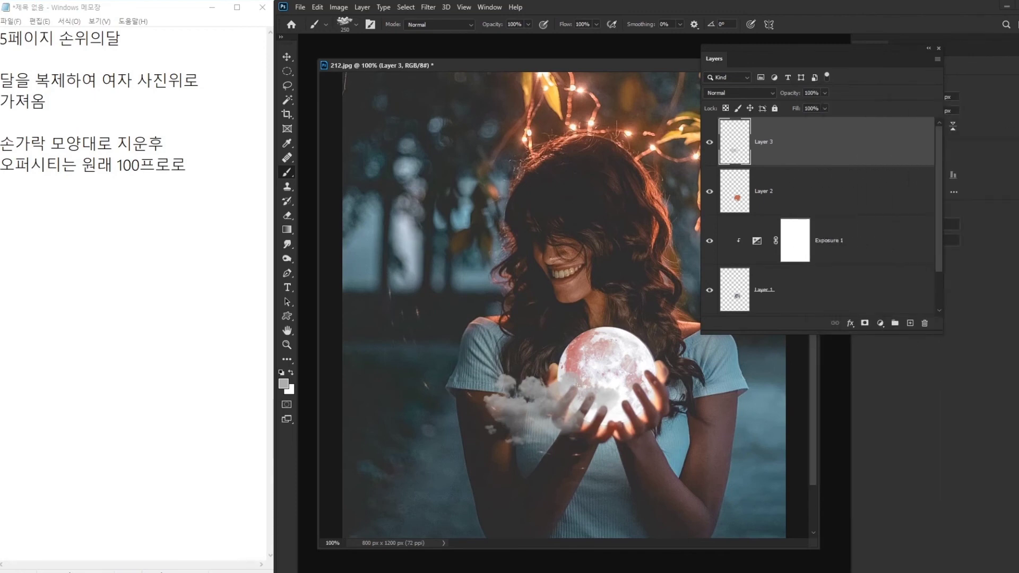
# Stamp a different 300 px cloud brush over the moon's upper right edge on a new layer, nudge it outward, and uncover the image.
pyautogui.click(909, 323)
pyautogui.press('.')
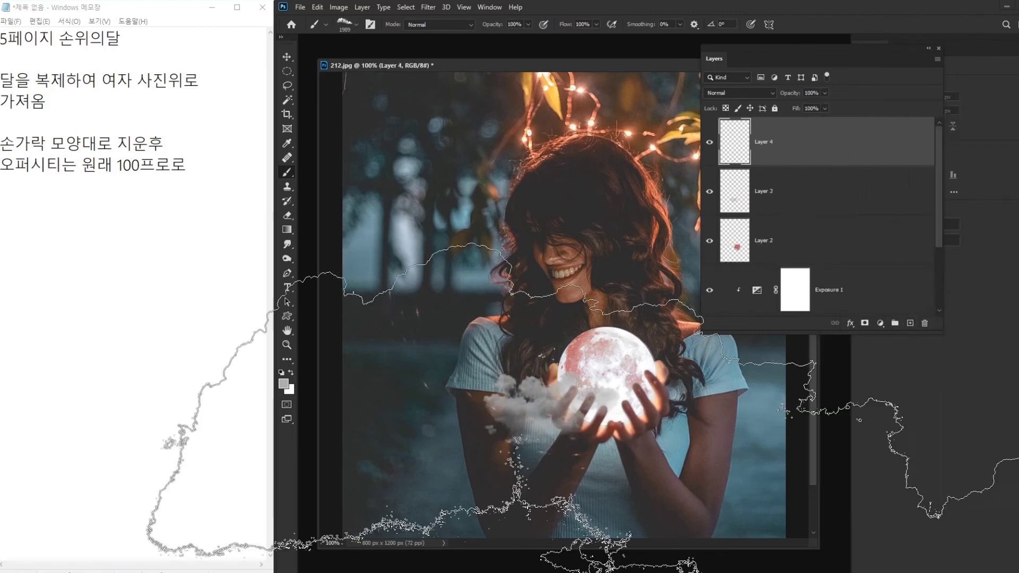
pyautogui.press('.')
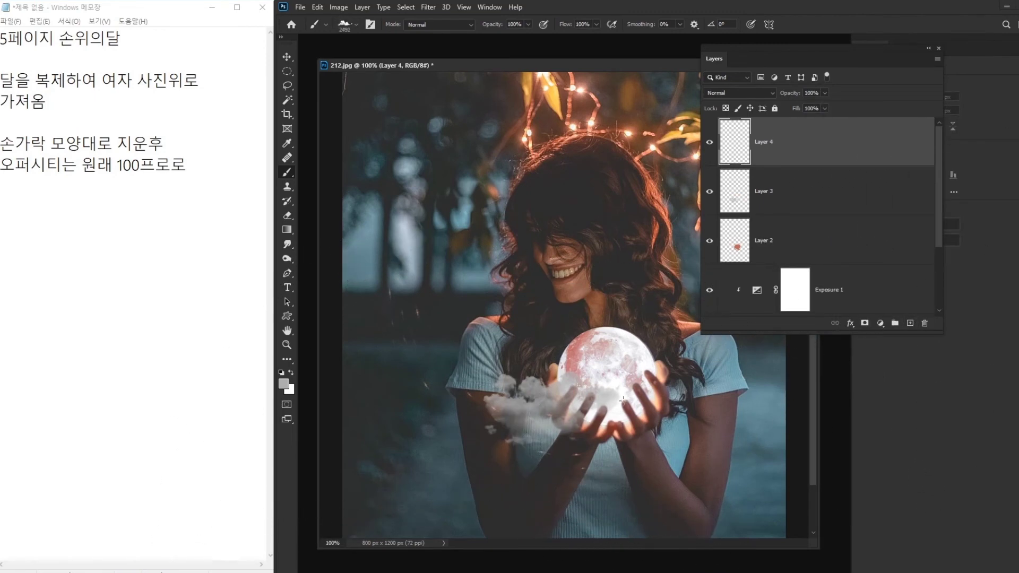
pyautogui.press('.')
pyautogui.press('.')
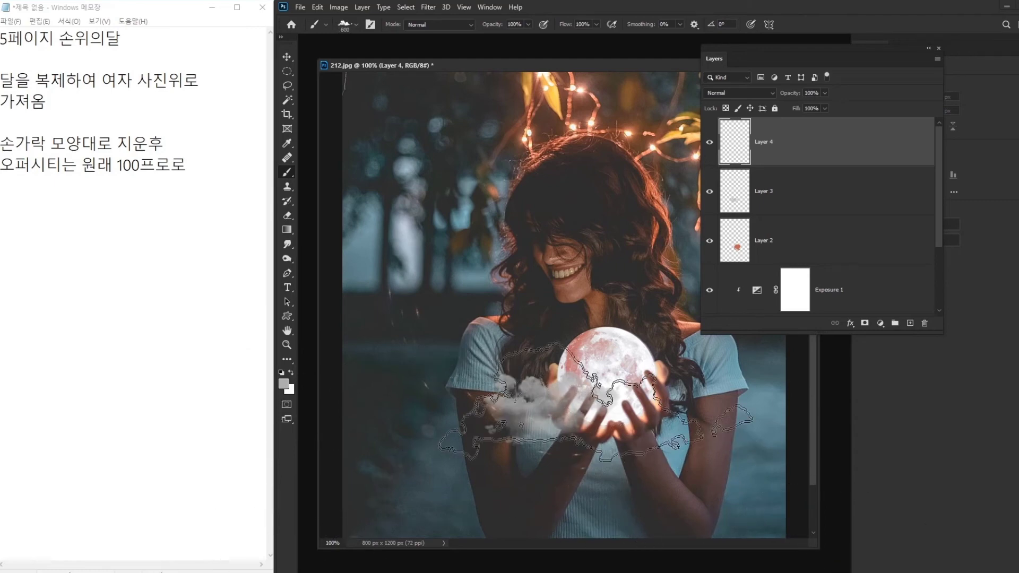
pyautogui.press('[')
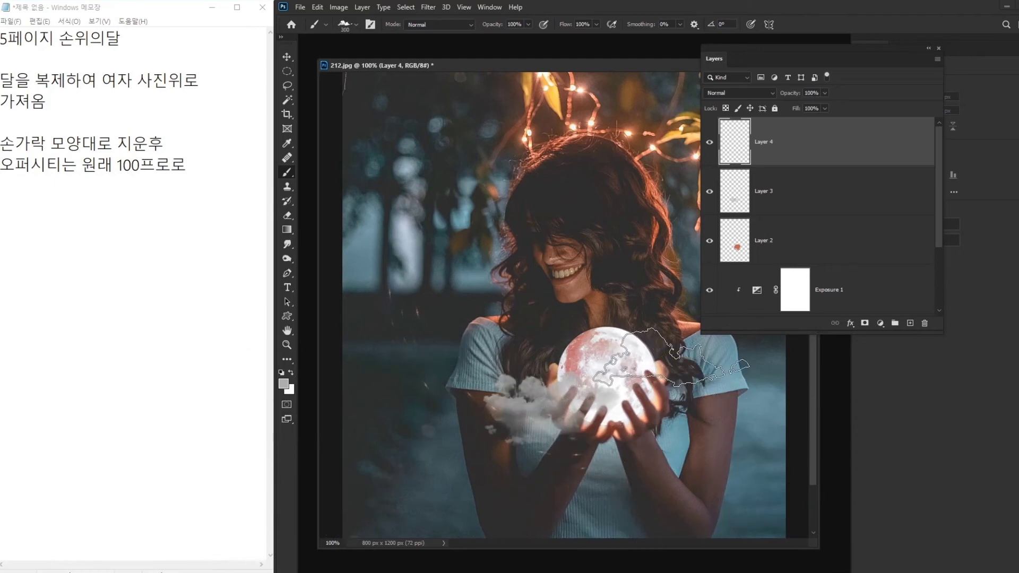
pyautogui.click(674, 357)
pyautogui.click(286, 56)
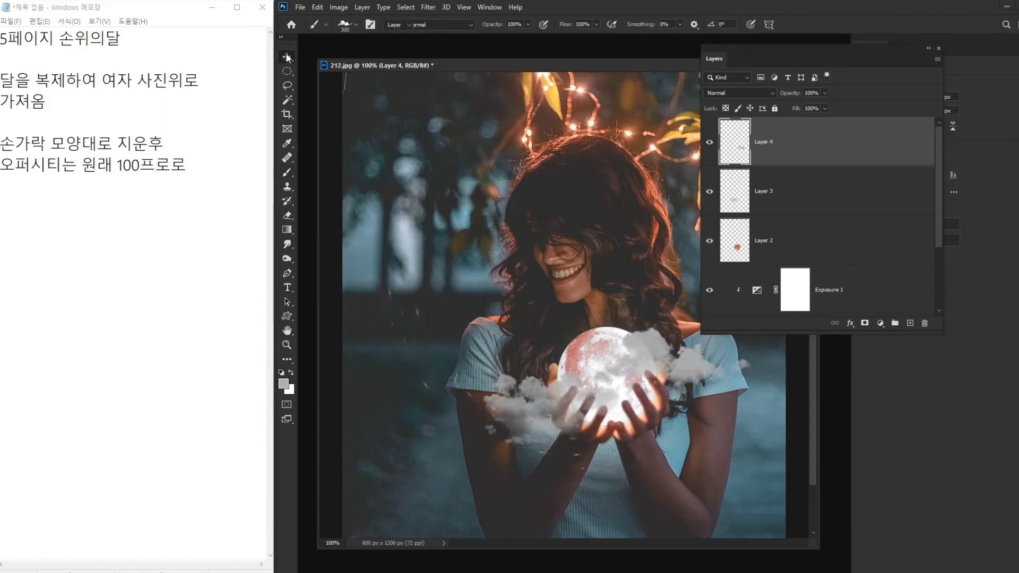
pyautogui.moveTo(658, 345); pyautogui.dragTo(663, 339)
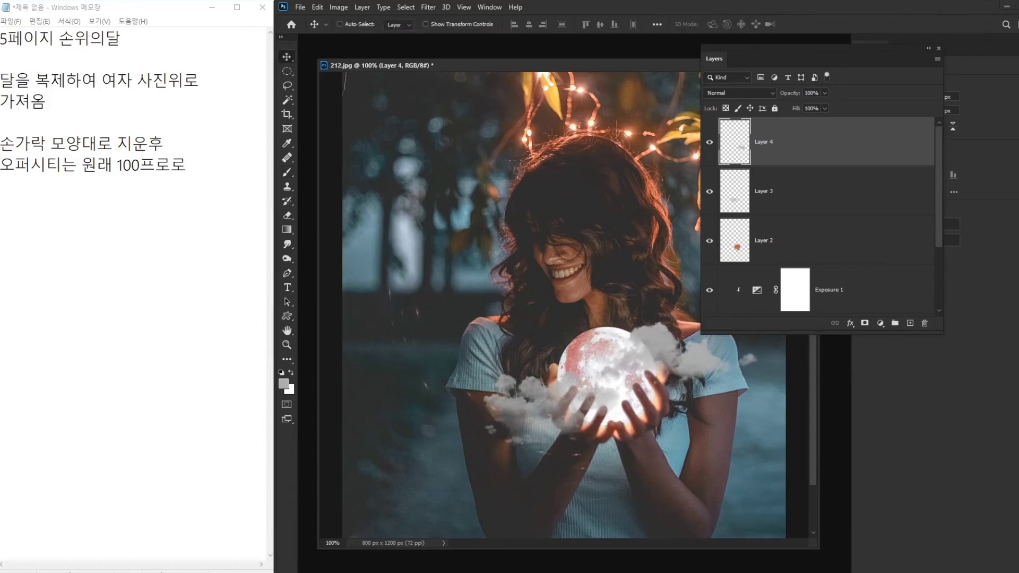
pyautogui.moveTo(793, 51); pyautogui.dragTo(837, 52)
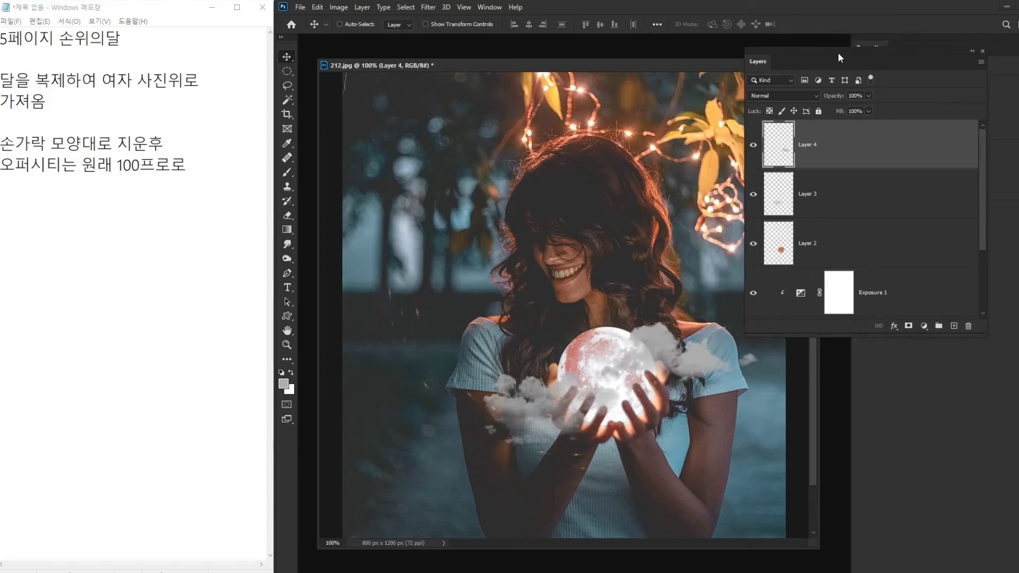
# Select Layer 3 and toggle its visibility repeatedly to examine the image with and without its cloud.
pyautogui.press('b')
pyautogui.click(774, 201)
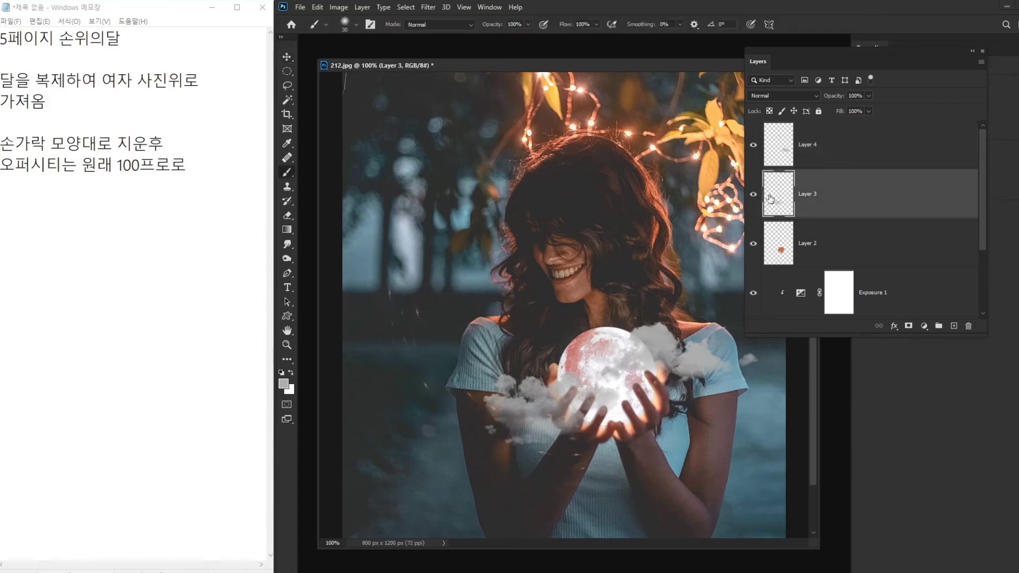
pyautogui.click(753, 194)
pyautogui.click(753, 194)
pyautogui.click(753, 194)
pyautogui.click(753, 194)
pyautogui.click(752, 195)
pyautogui.click(752, 195)
pyautogui.click(752, 195)
pyautogui.click(752, 195)
pyautogui.click(753, 195)
pyautogui.click(753, 195)
pyautogui.click(752, 195)
pyautogui.click(752, 195)
pyautogui.click(753, 196)
pyautogui.click(752, 195)
# Load the outline of Layer 3's cloud as a selection and enlarge the soft round brush to 100 px.
pyautogui.keyDown('ctrl'); pyautogui.click(773, 203); pyautogui.keyUp('ctrl')
pyautogui.press(']')
pyautogui.press(']')
pyautogui.press(']')
pyautogui.press(']')
pyautogui.press(']')
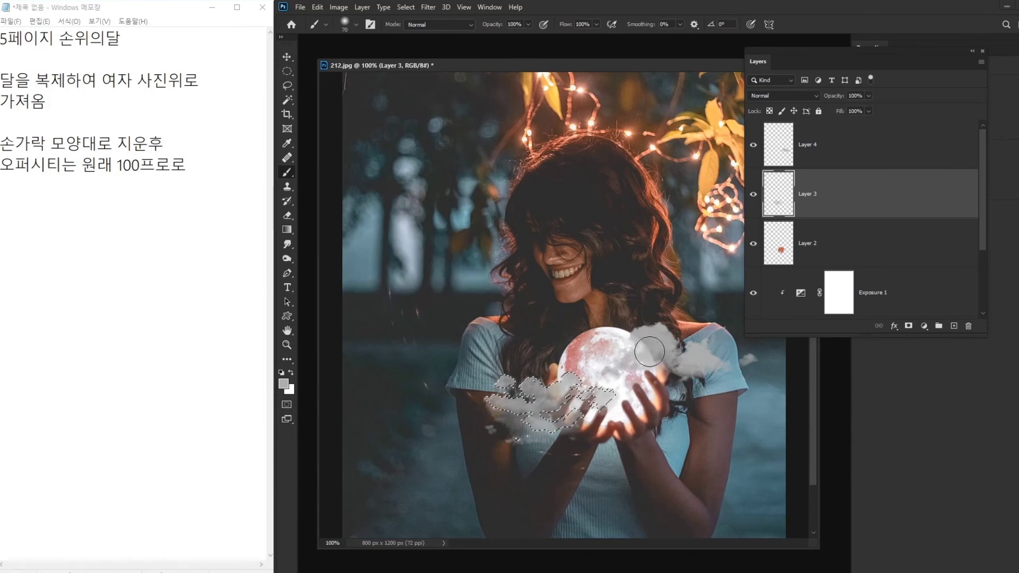
pyautogui.press(']')
pyautogui.press(']')
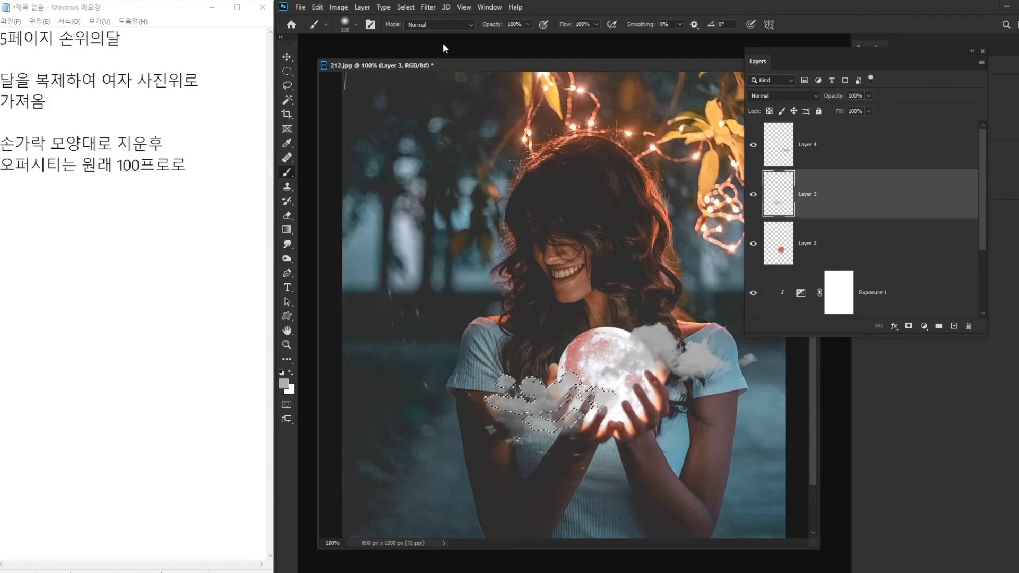
# Set the brush's blending mode to Color Dodge.
pyautogui.click(416, 25)
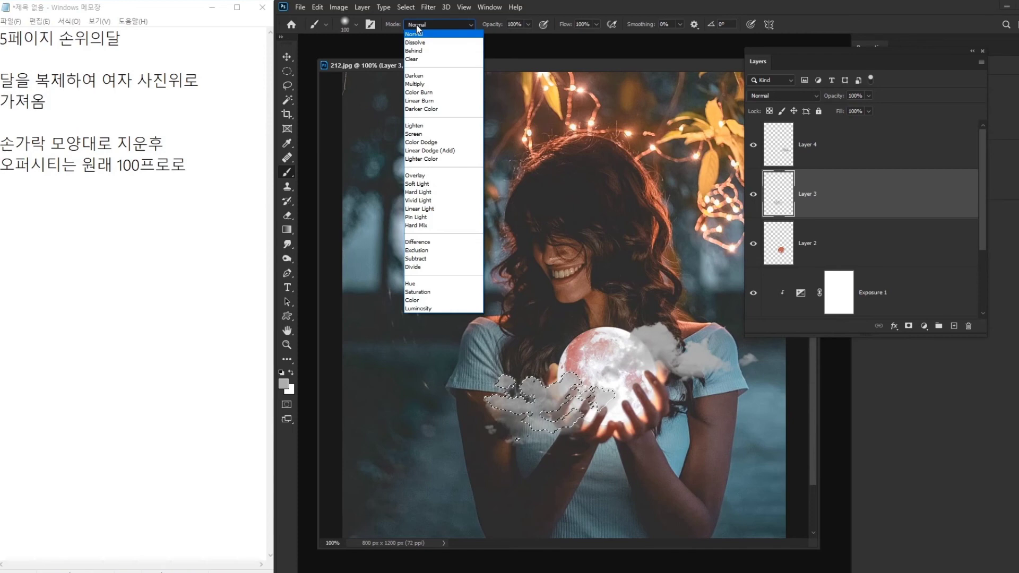
pyautogui.click(416, 24)
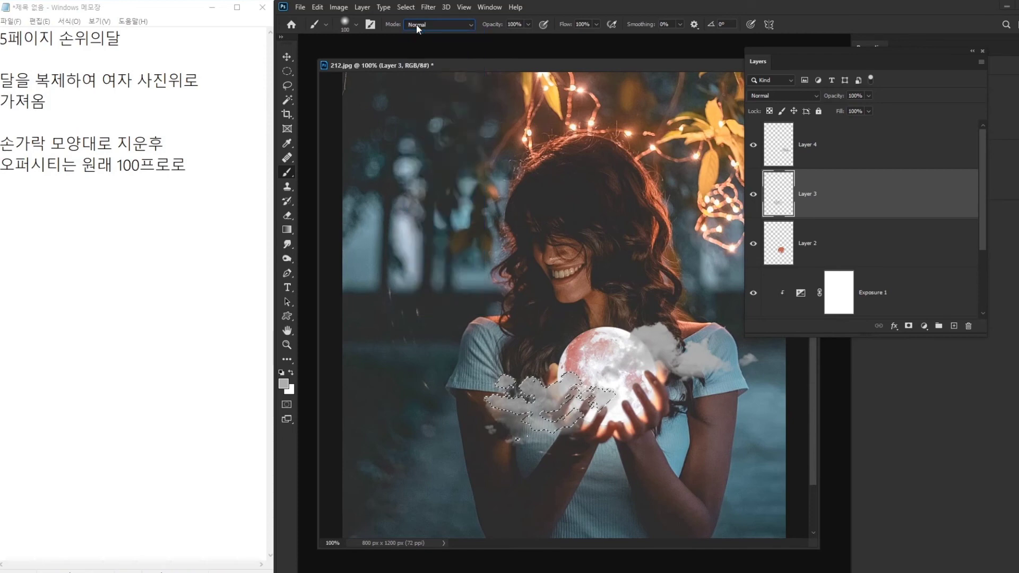
pyautogui.click(417, 24)
pyautogui.click(416, 24)
pyautogui.click(416, 24)
pyautogui.click(416, 24)
pyautogui.click(416, 24)
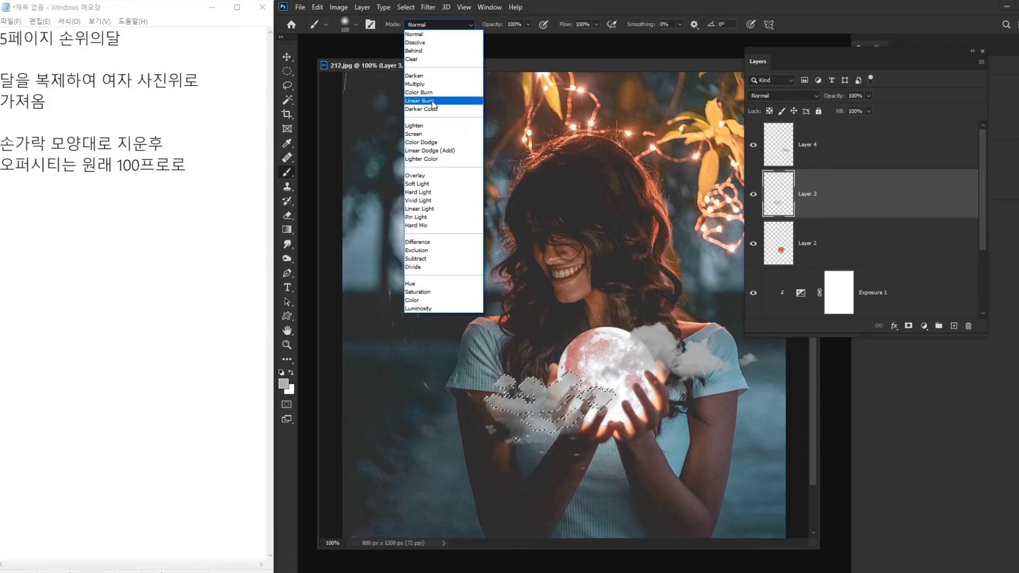
pyautogui.click(433, 143)
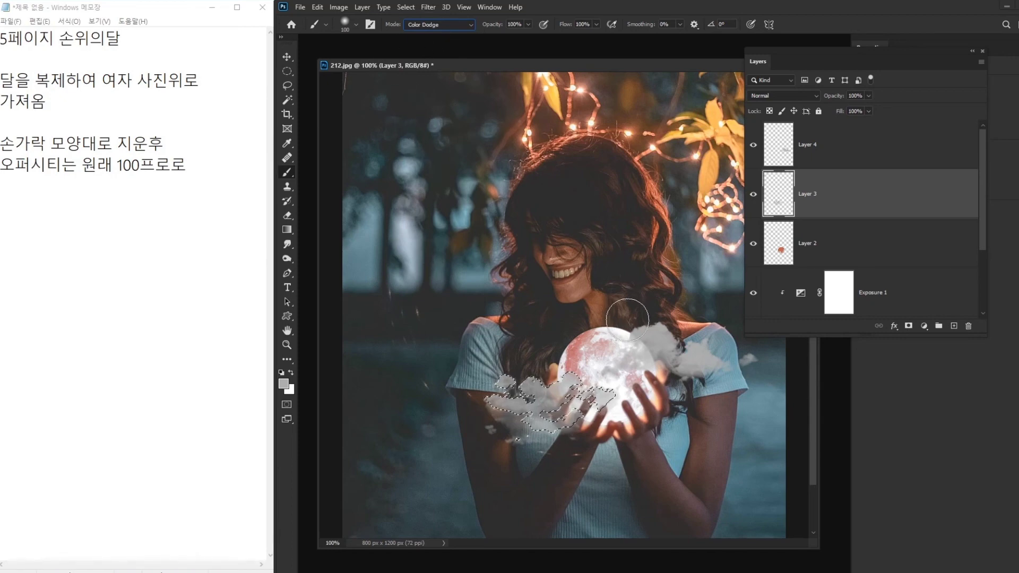
# Sample a pale pink from the moon, refine it in the Color Picker, and set the brush opacity to 14%.
pyautogui.keyDown('alt'); pyautogui.click(605, 347); pyautogui.keyUp('alt')
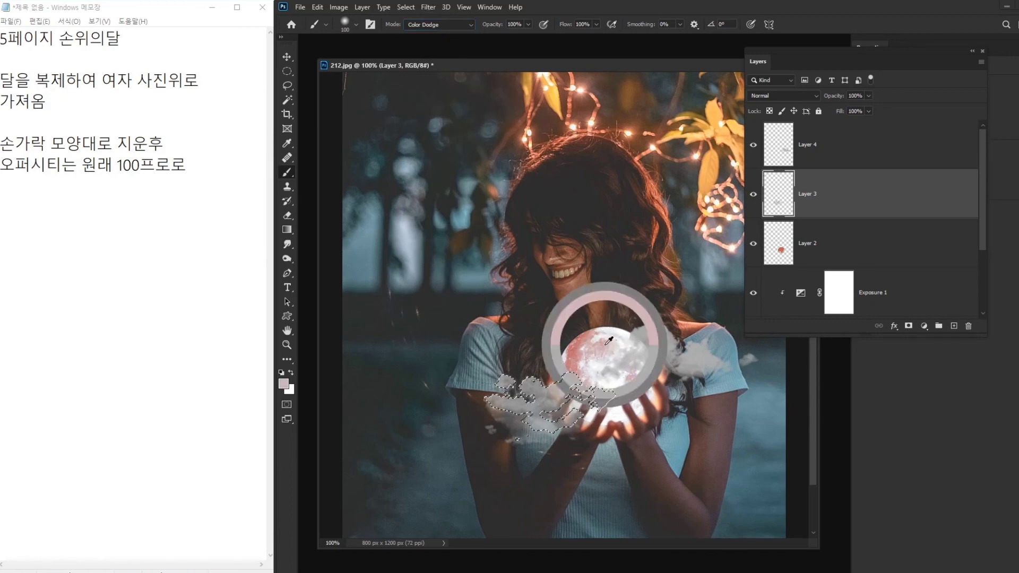
pyautogui.click(283, 383)
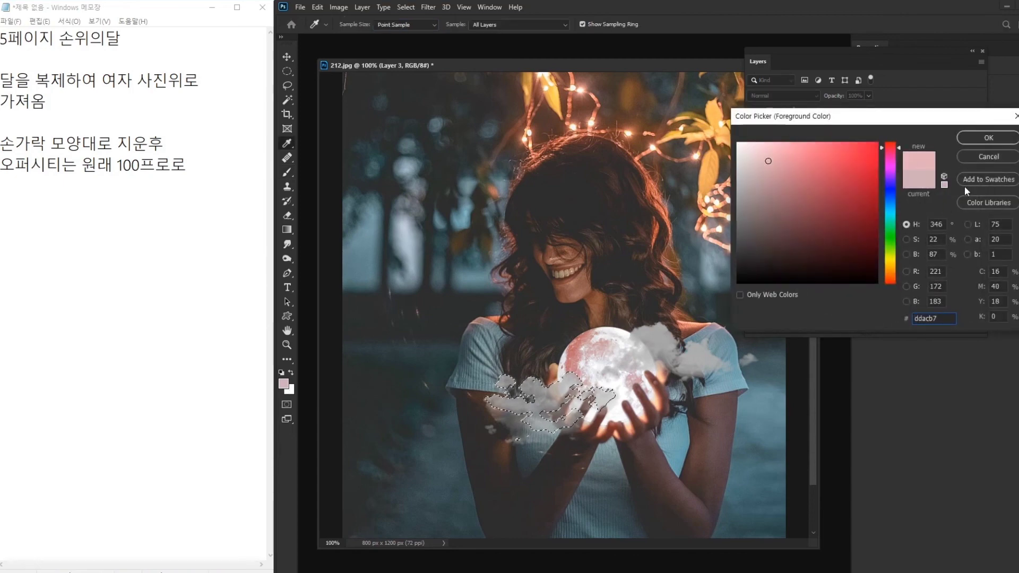
pyautogui.press('Return')
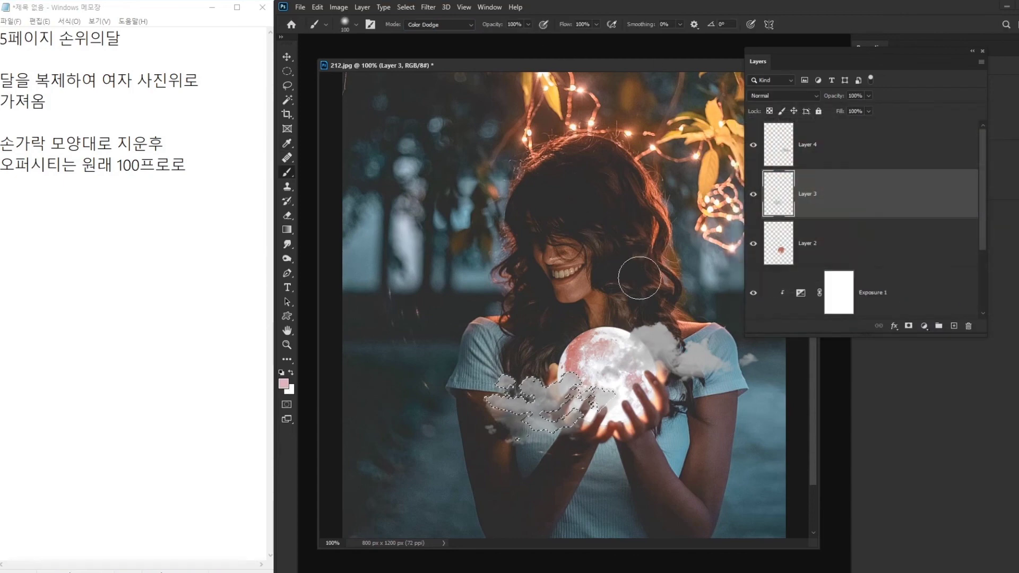
pyautogui.moveTo(528, 24); pyautogui.dragTo(484, 40)
# Switch to Notepad and append "브러시 에어브러시", "모드 칼라닷지", "오퍼시티 10 - 15" and, after a blank line, "선택영역잡음".
pyautogui.click(221, 166)
pyautogui.press('Return')
pyautogui.press('Return')
pyautogui.write('브러')
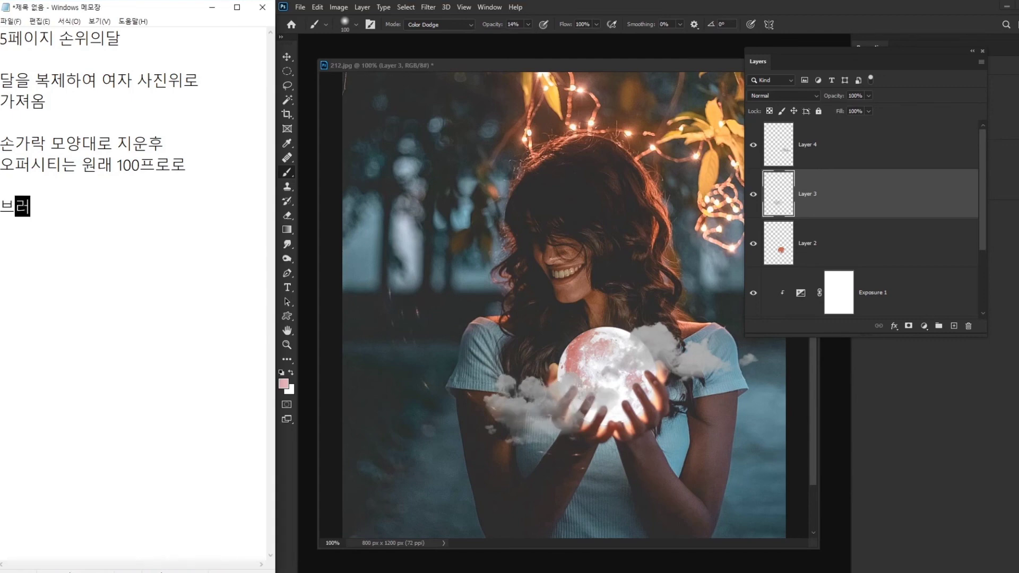
pyautogui.write('시 에업브러시 에어브러')
pyautogui.press('Return')
pyautogui.write('모드 칼라닷징')
pyautogui.press('BackSpace')
pyautogui.write('지')
pyautogui.press('Return')
pyautogui.write('오퍼시티 10 - 15')
pyautogui.press('Return')
pyautogui.write('선택영야')
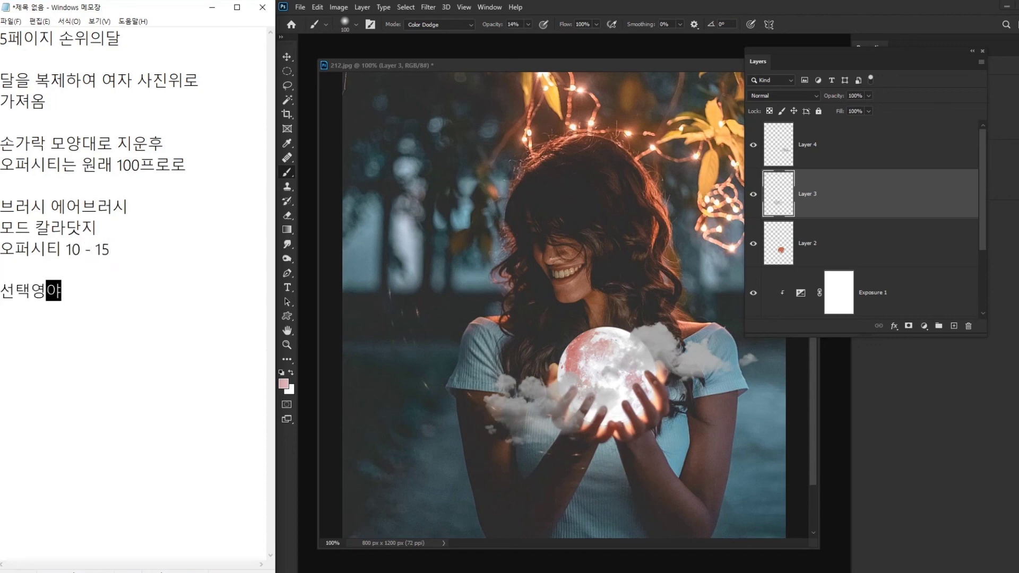
pyautogui.write('역잡음')
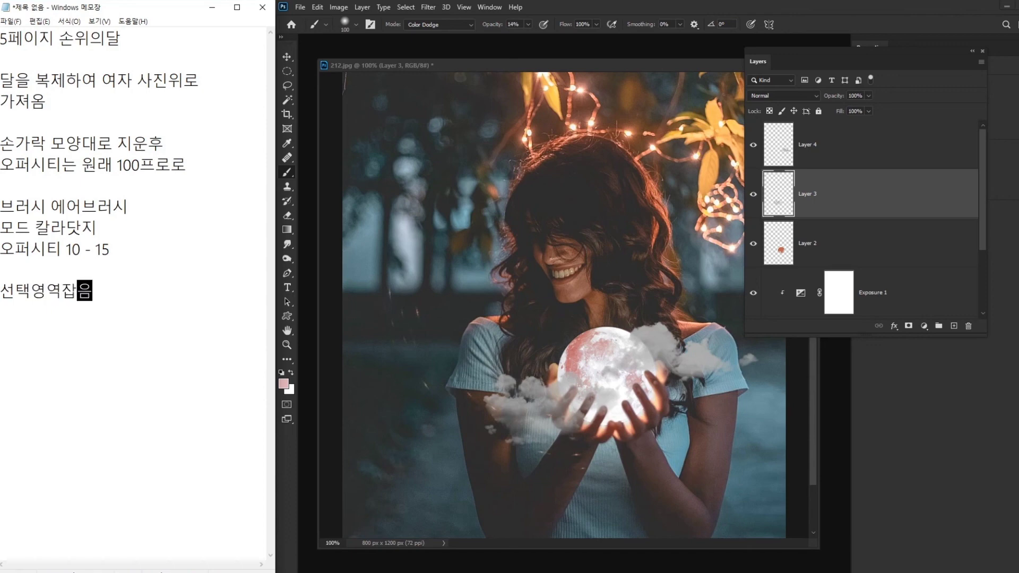
# Back in Photoshop, load Layer 3's cloud outline, paint the pink glow on its part nearest the moon, and deselect.
pyautogui.keyDown('ctrl'); pyautogui.click(777, 193); pyautogui.keyUp('ctrl')
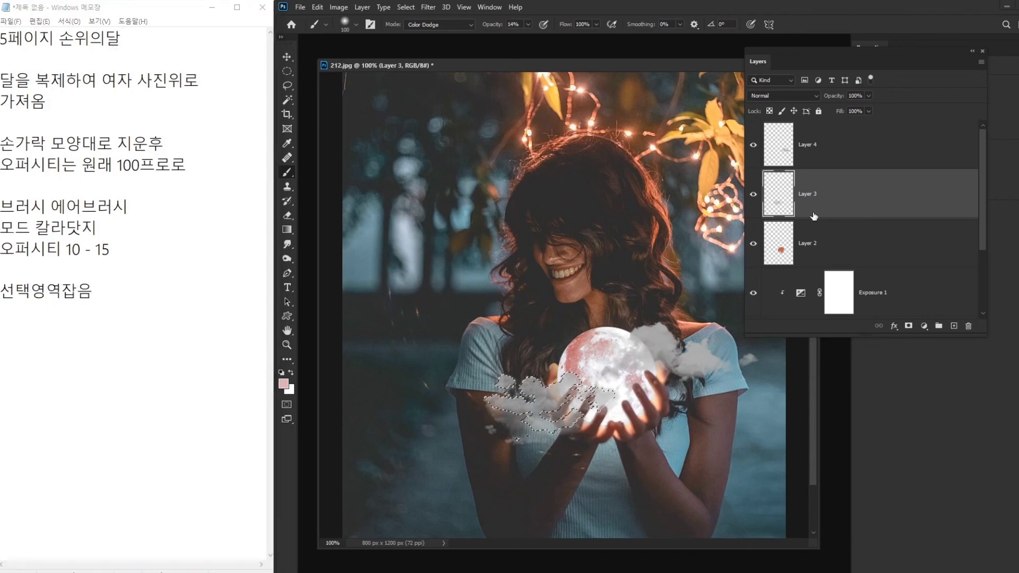
pyautogui.scroll(2, 527, 306)
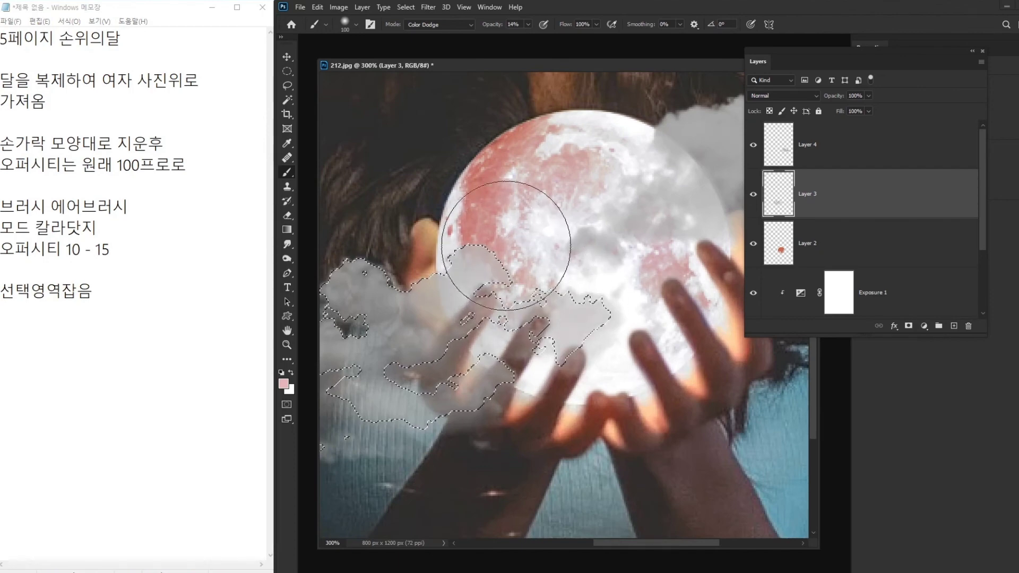
pyautogui.moveTo(529, 290)
pyautogui.mouseDown()
pyautogui.moveTo(488, 234)
pyautogui.moveTo(531, 242)
pyautogui.moveTo(512, 313)
pyautogui.moveTo(569, 363)
pyautogui.mouseUp()
pyautogui.hotkey('ctrl', 'd')
pyautogui.hotkey('ctrl', '1')
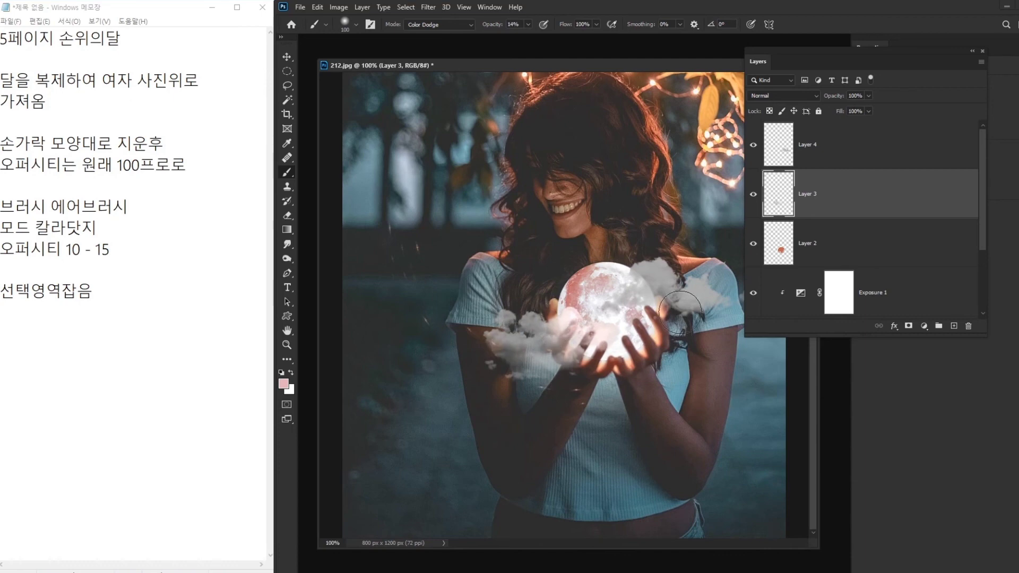
# Paint the pink glow on Layer 4's cloud near the moon within its loaded outline, and deselect.
pyautogui.click(801, 153)
pyautogui.keyDown('ctrl'); pyautogui.click(789, 152); pyautogui.keyUp('ctrl')
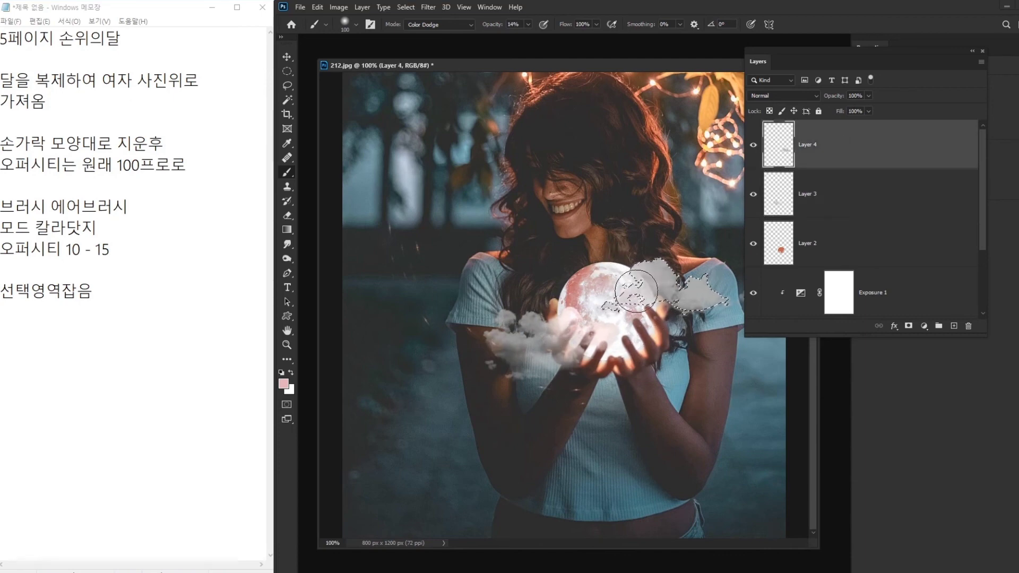
pyautogui.hotkey('ctrl', 'd')
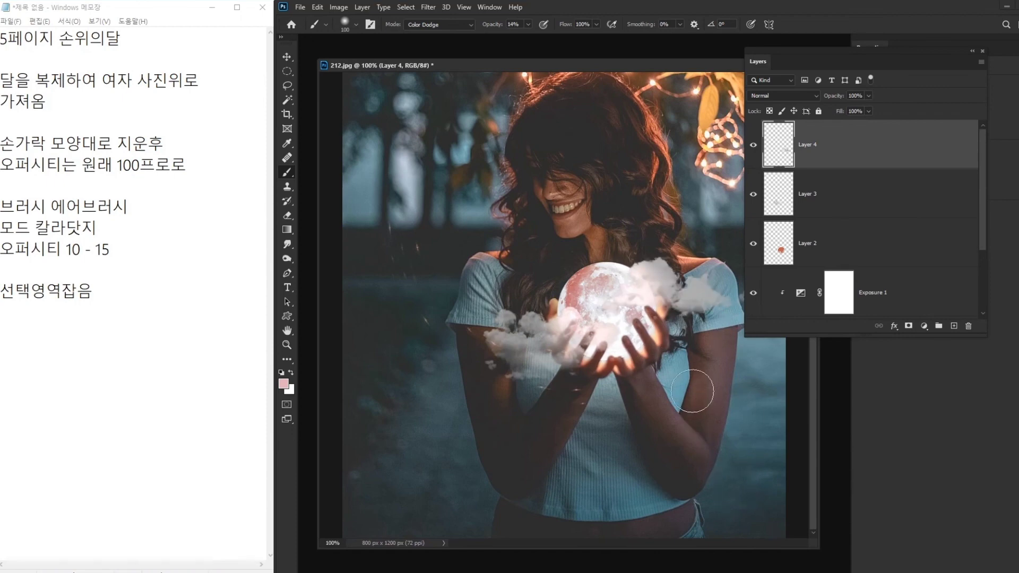